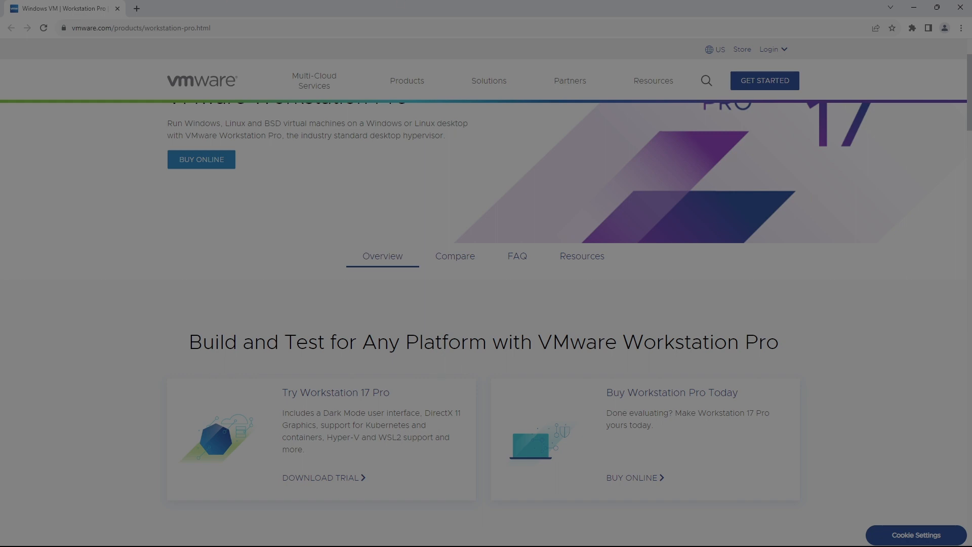
Highlight the page address and Try Workstation 17 Pro card, then minimize Chrome to show File Explorer
left_click_drag(34, 16, 230, 48)
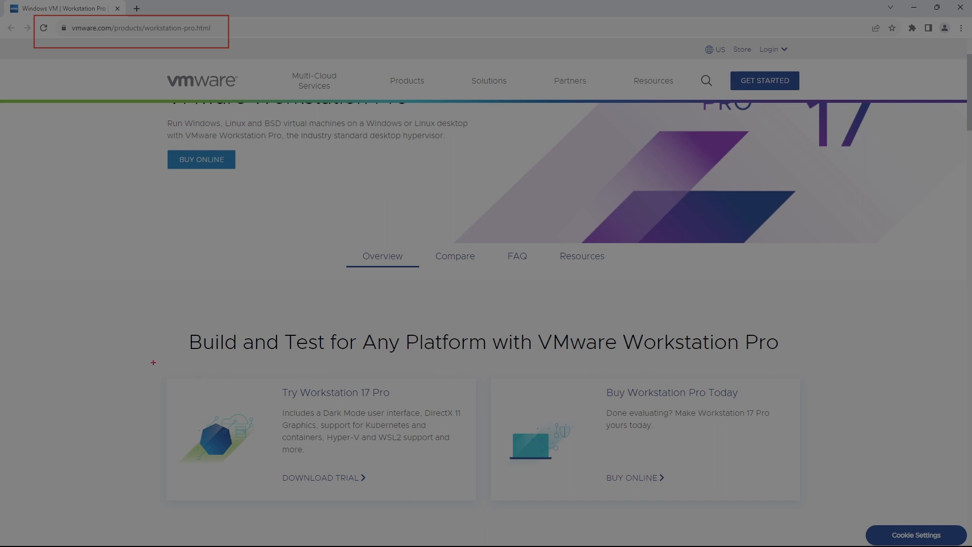
mouse_move(152, 362)
left_mouse_down()
mouse_move(351, 392)
mouse_move(475, 476)
mouse_move(477, 504)
mouse_move(486, 505)
left_mouse_up()
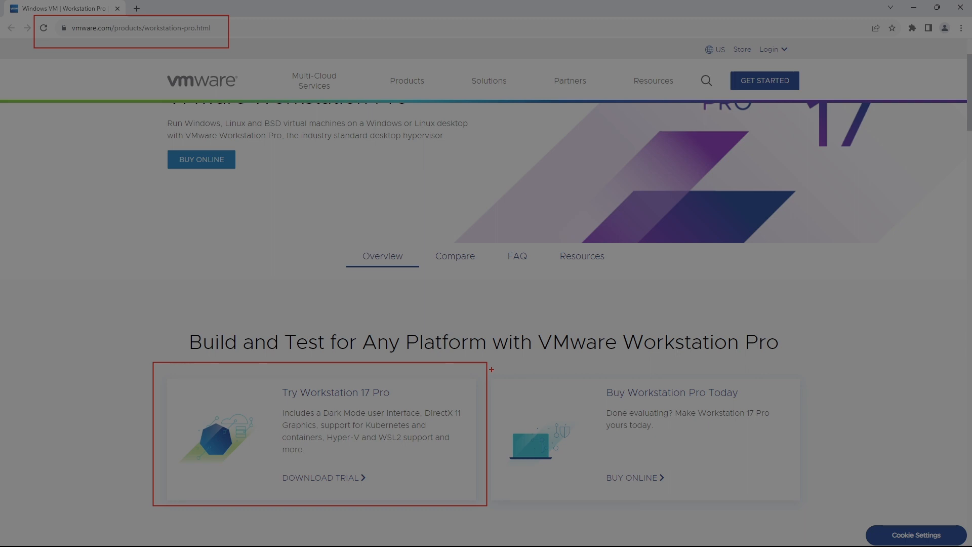
key("Escape")
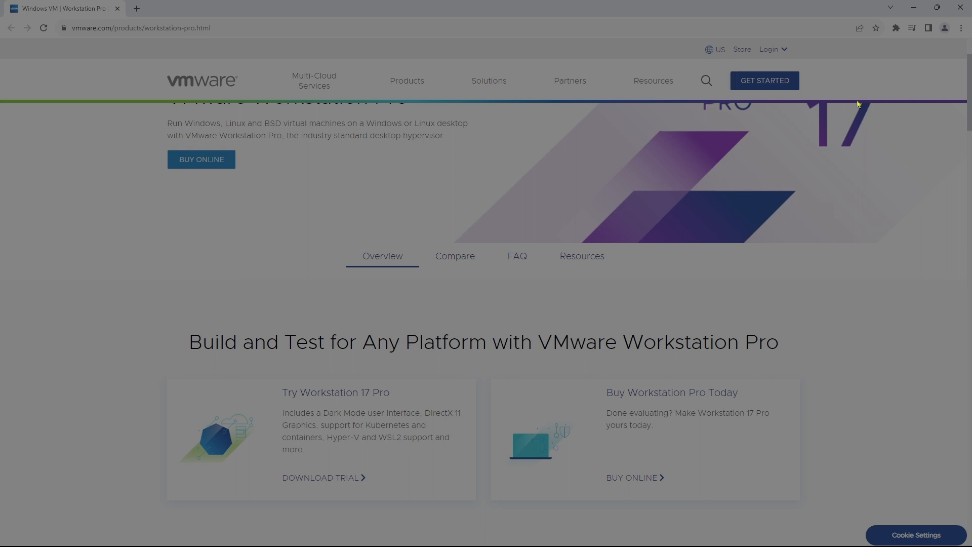
left_click(913, 8)
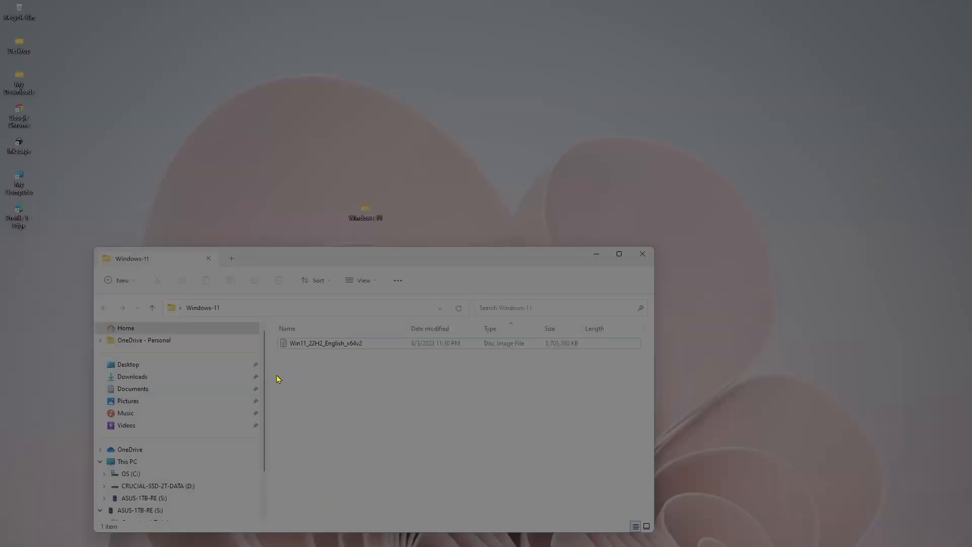
Select the Win11_22H2_English_x64v2 disc image in the Windows-11 folder
left_click(304, 344)
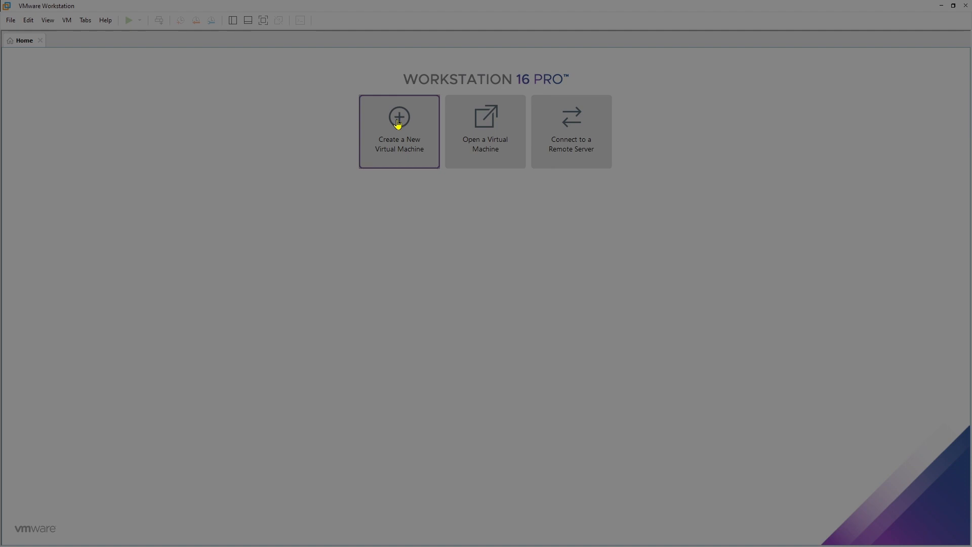
Start a Custom (advanced) new virtual machine with Workstation 16.x hardware compatibility
left_click(403, 136)
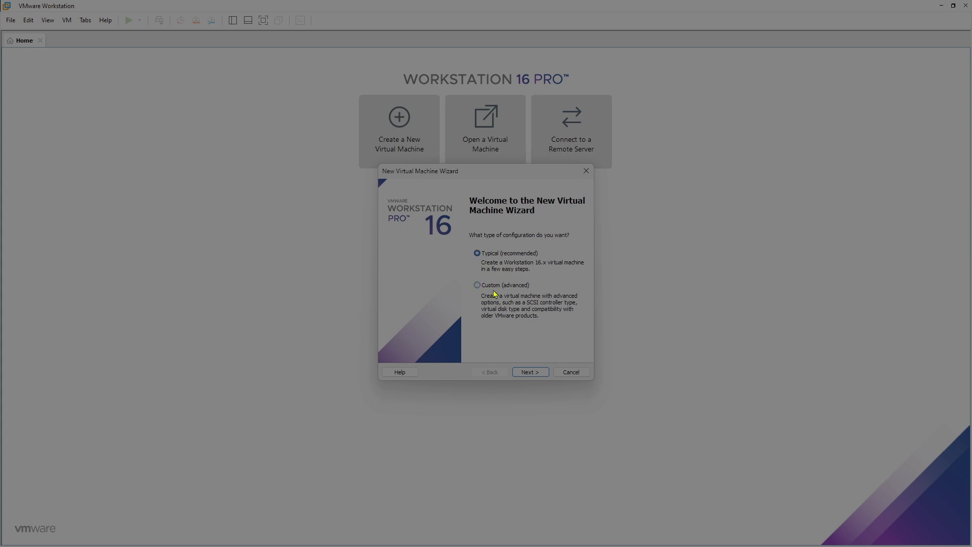
left_click(476, 253)
left_click(529, 371)
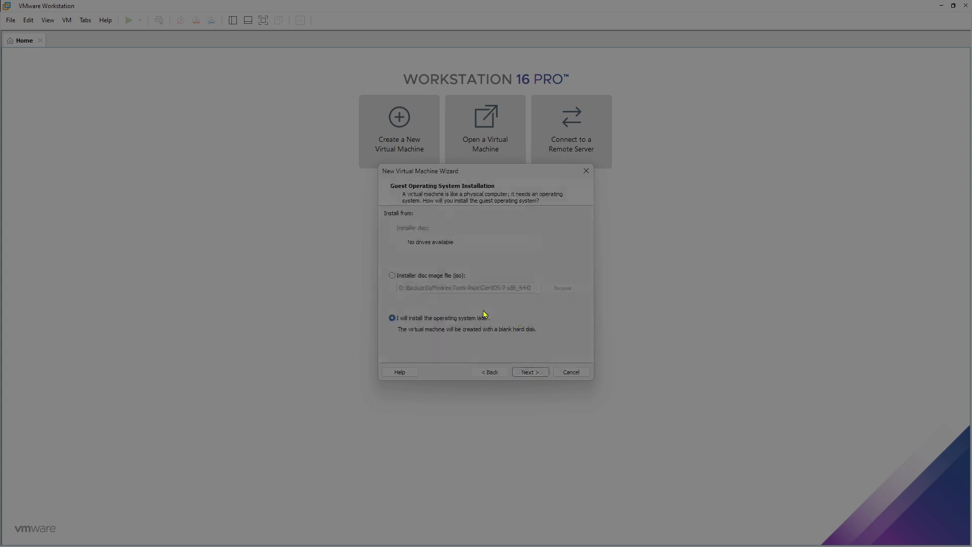
left_click(489, 373)
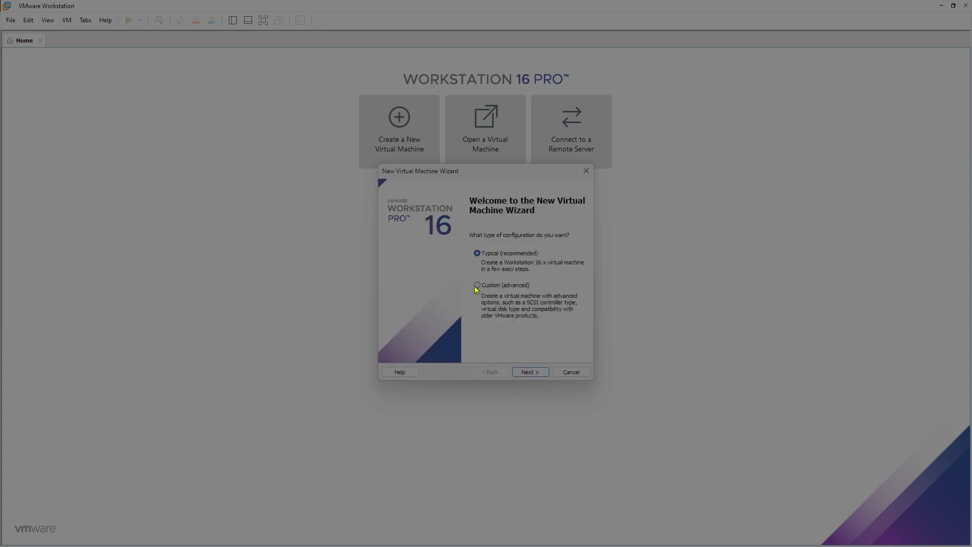
left_click(477, 286)
left_click(525, 372)
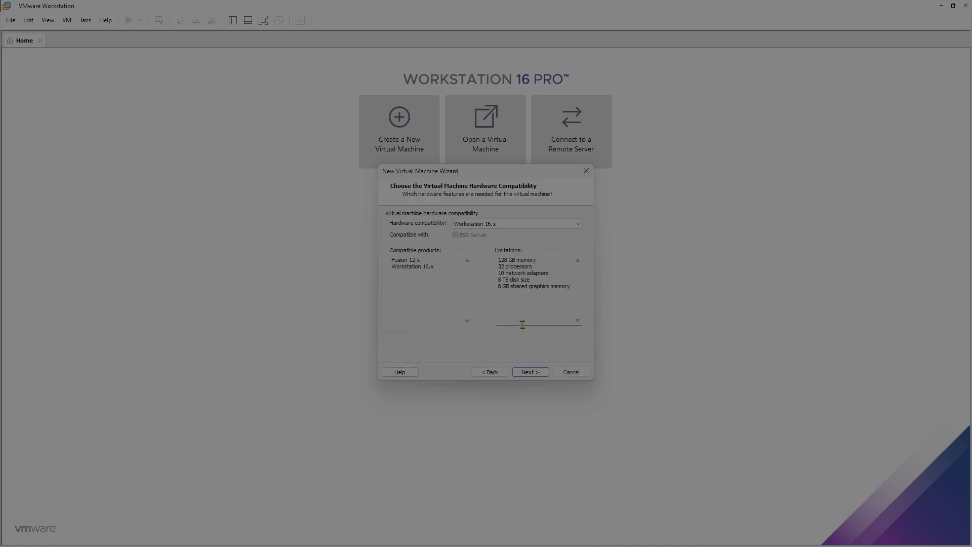
left_click(503, 225)
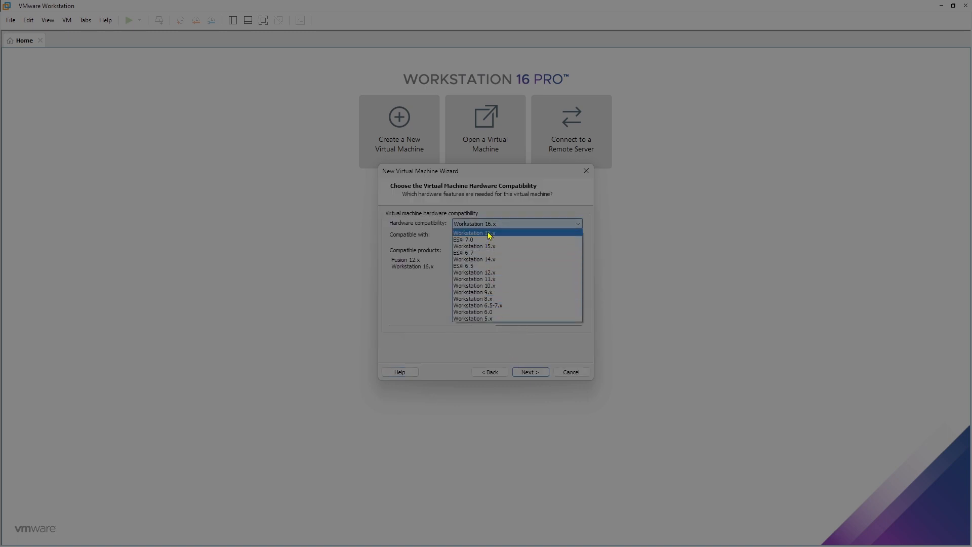
left_click(489, 234)
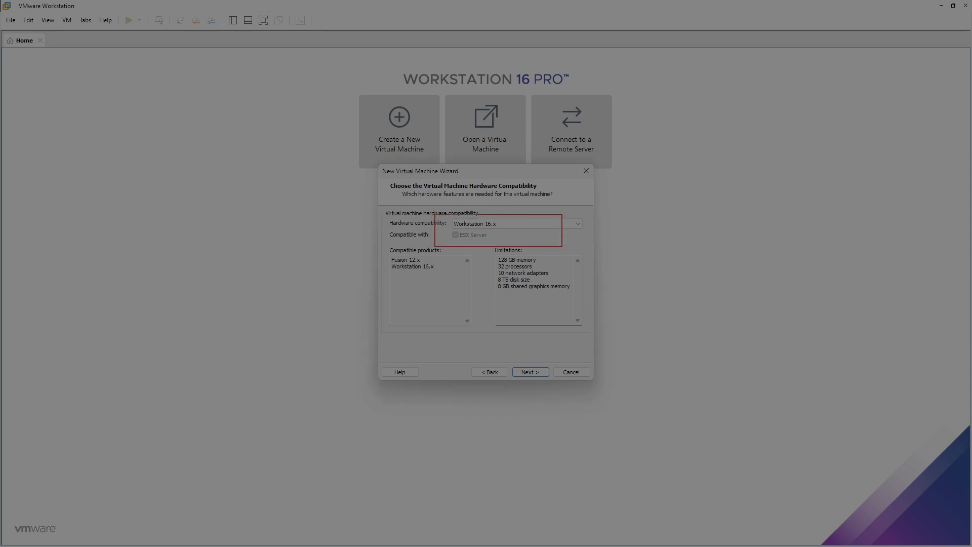
left_click(539, 374)
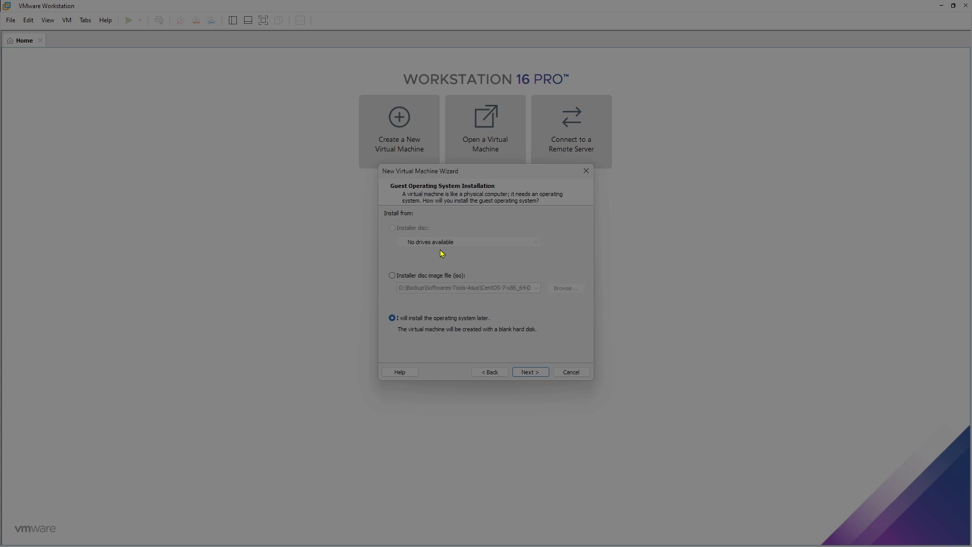
Choose the installer disc image file option and browse to the Desktop folder
left_click(393, 277)
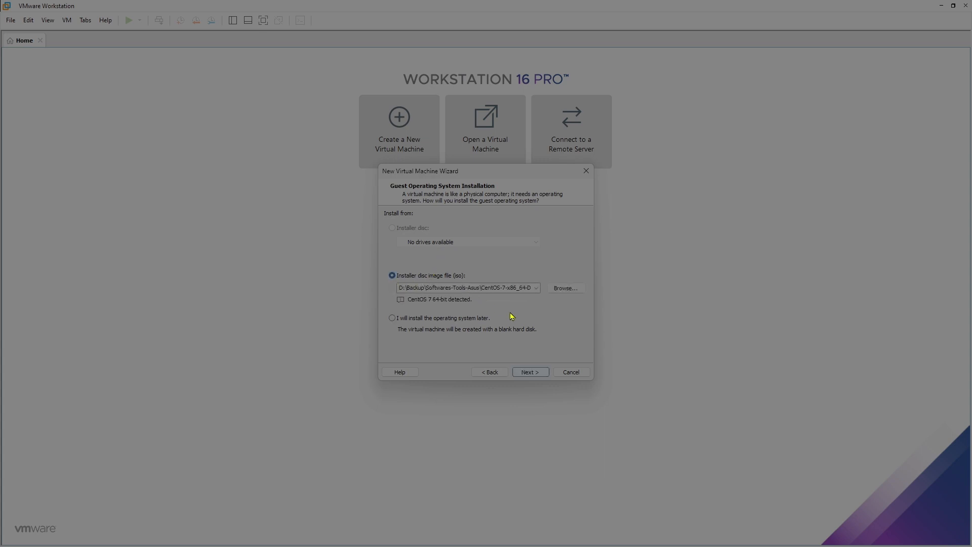
left_click(565, 289)
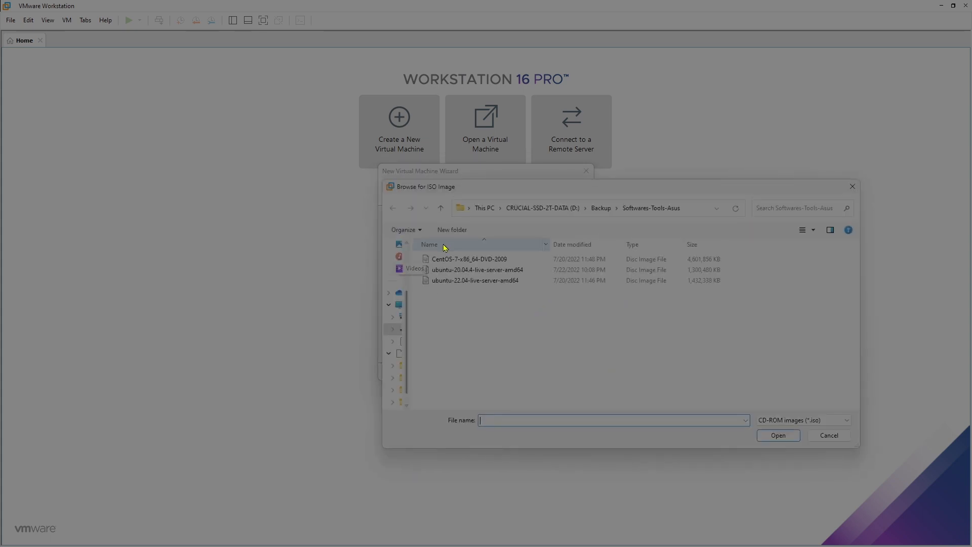
left_click(484, 208)
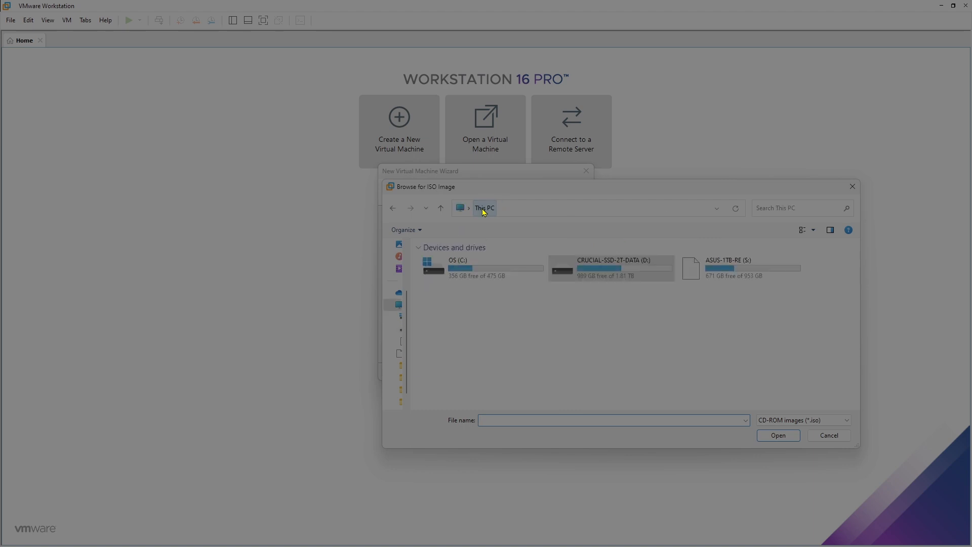
double_click(461, 267)
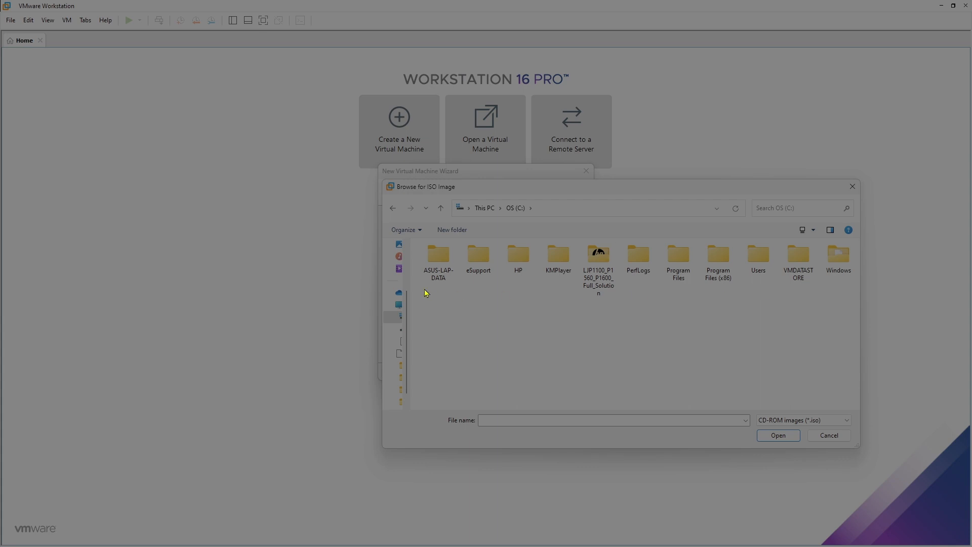
left_click(583, 210)
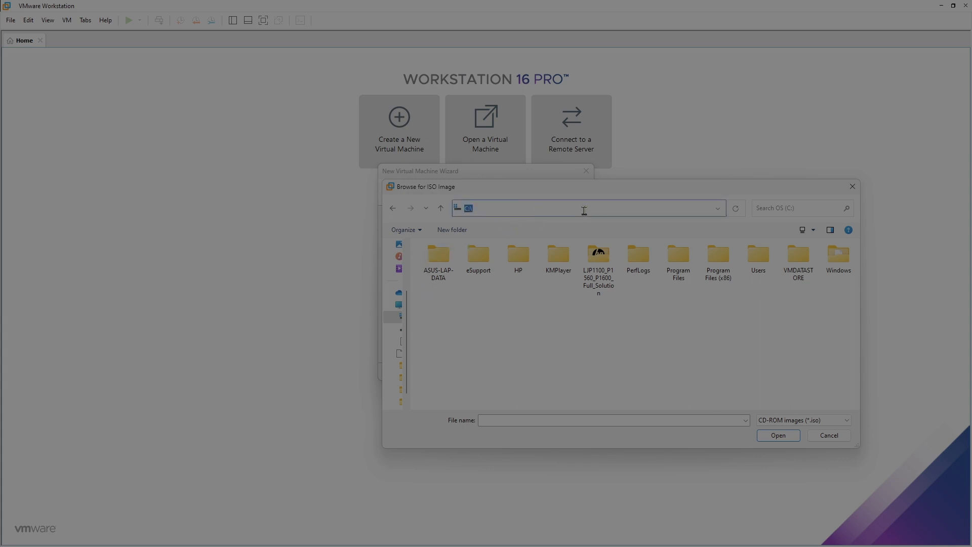
type("des")
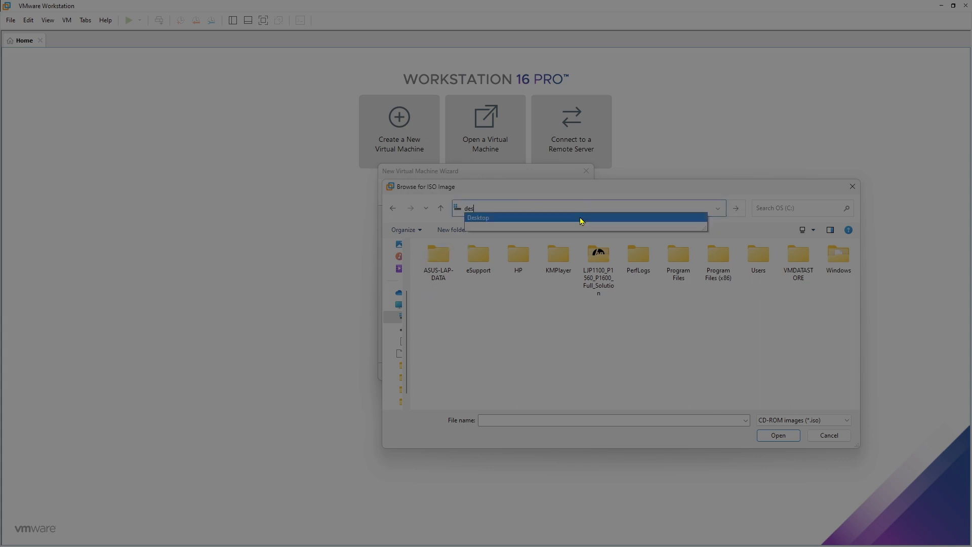
key("Return")
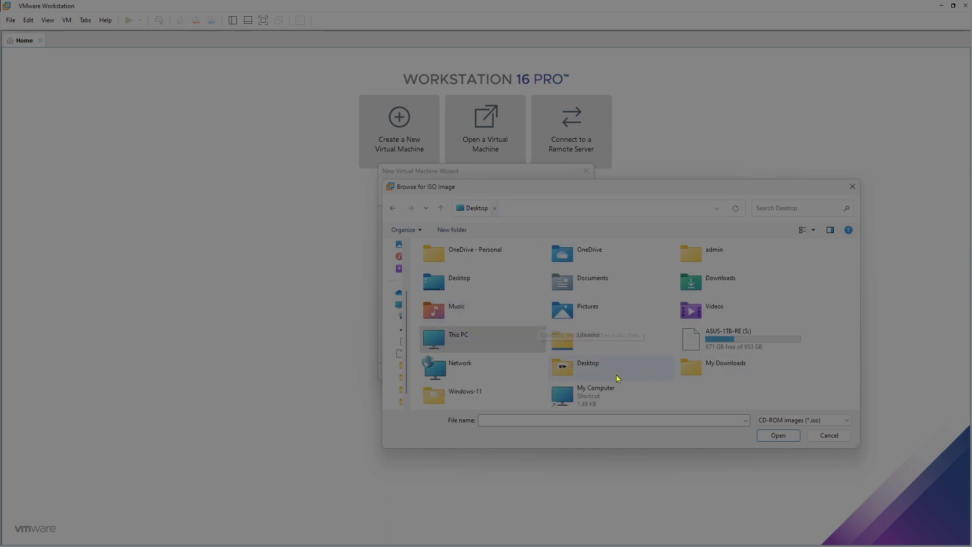
Use Win11_22H2_English_x64v2 from the Windows-11 folder as the installer image
left_click(479, 394)
double_click(479, 394)
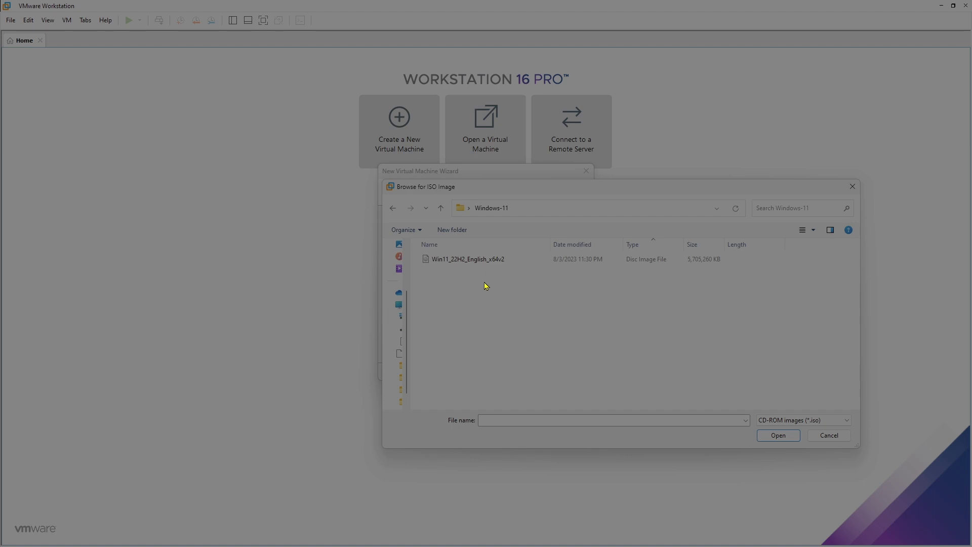
left_click(466, 260)
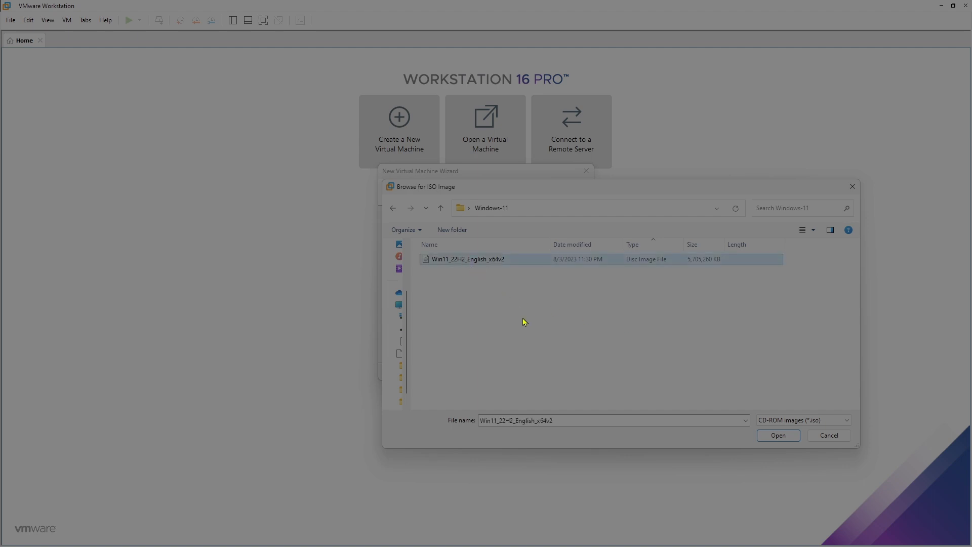
left_click(778, 436)
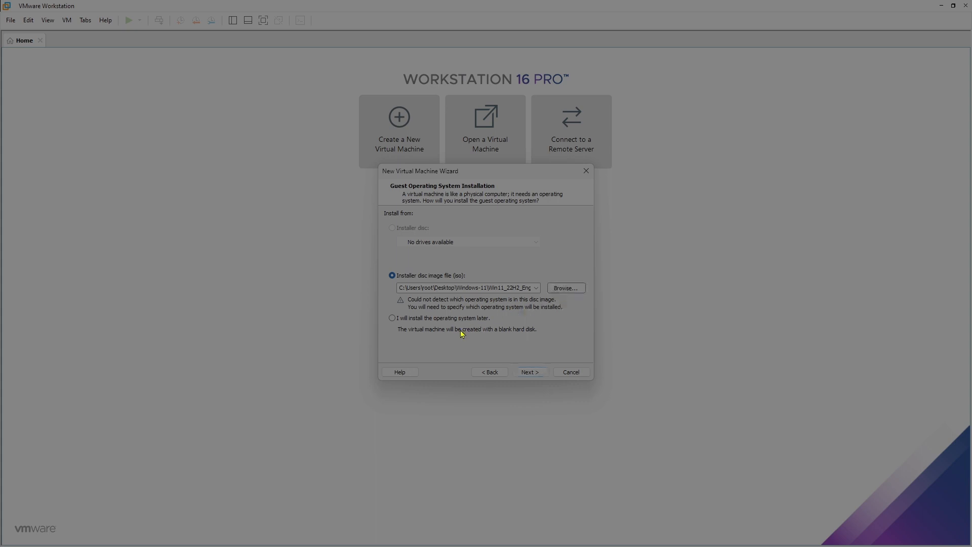
left_click(529, 372)
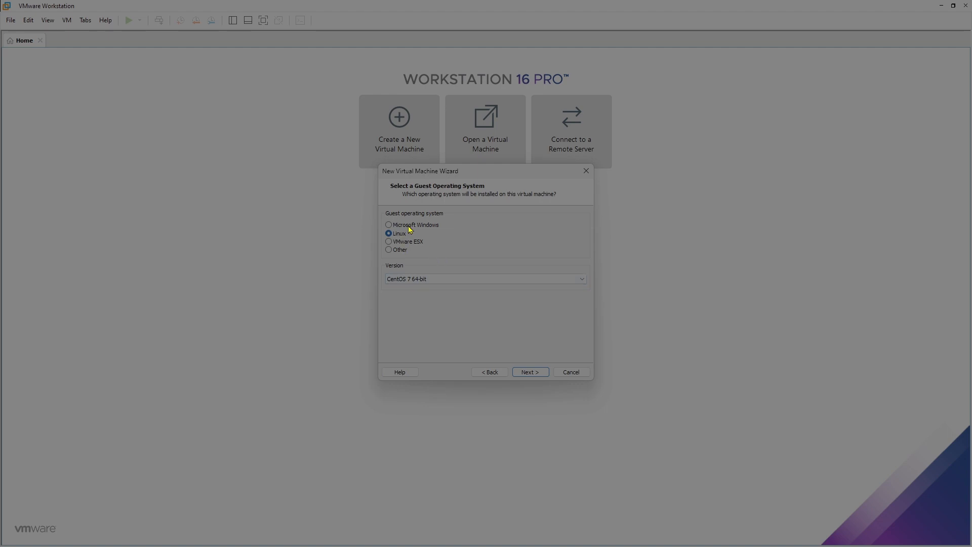
Set the guest OS to Microsoft Windows, version Windows 10 x64
mouse_move(367, 210)
left_mouse_down()
mouse_move(440, 213)
mouse_move(516, 249)
left_mouse_up()
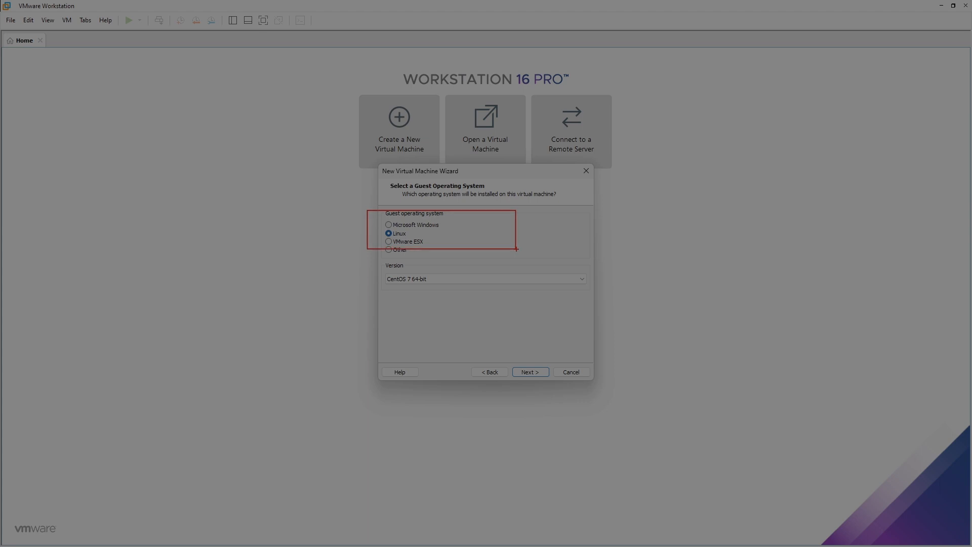
left_click(403, 225)
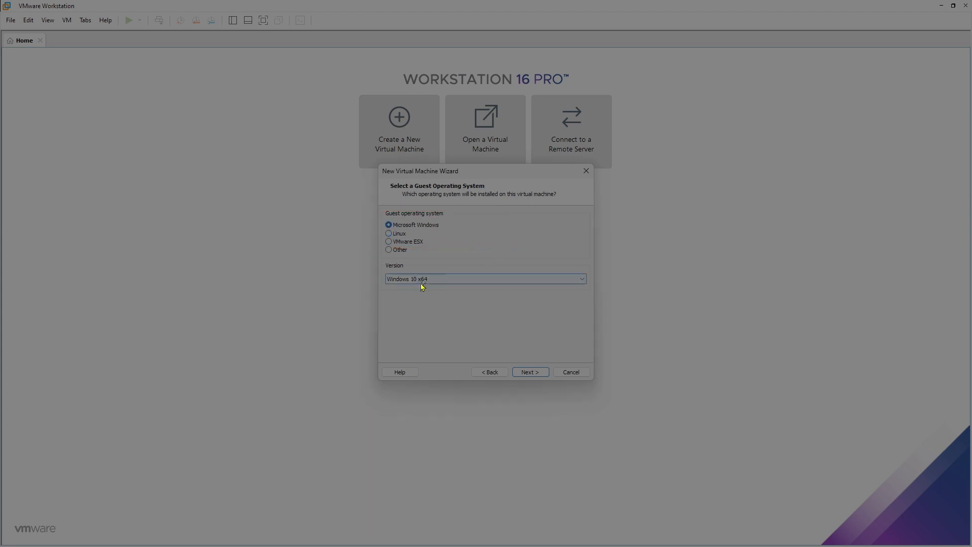
left_click(436, 279)
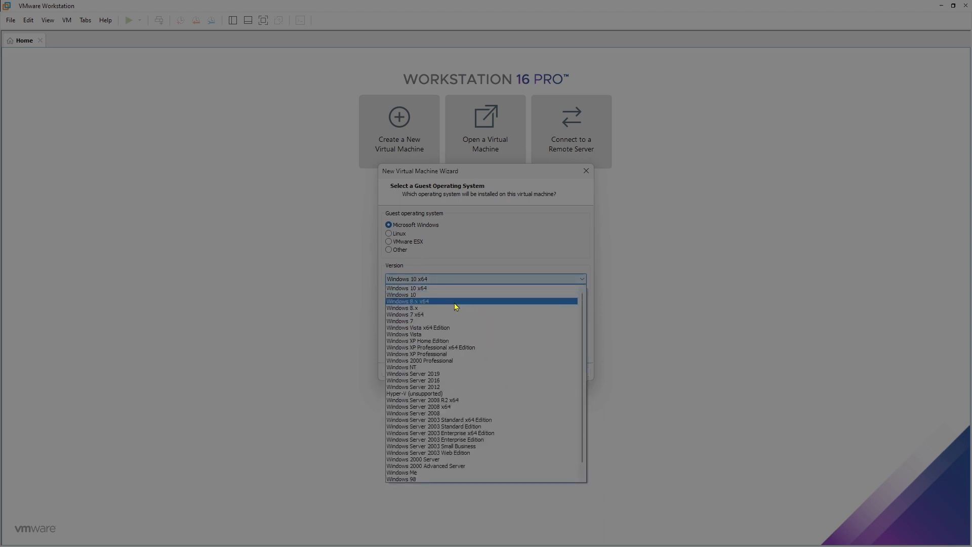
left_click(424, 288)
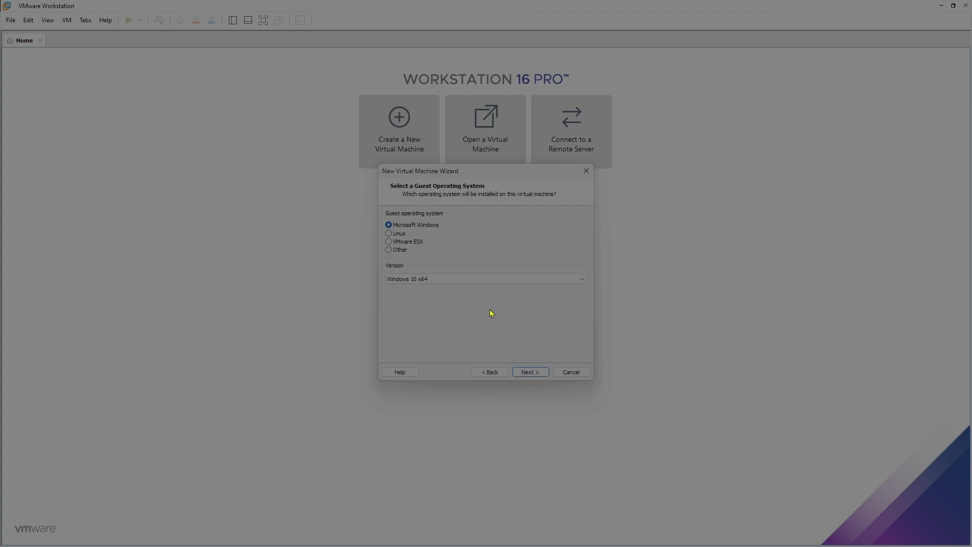
left_click(530, 372)
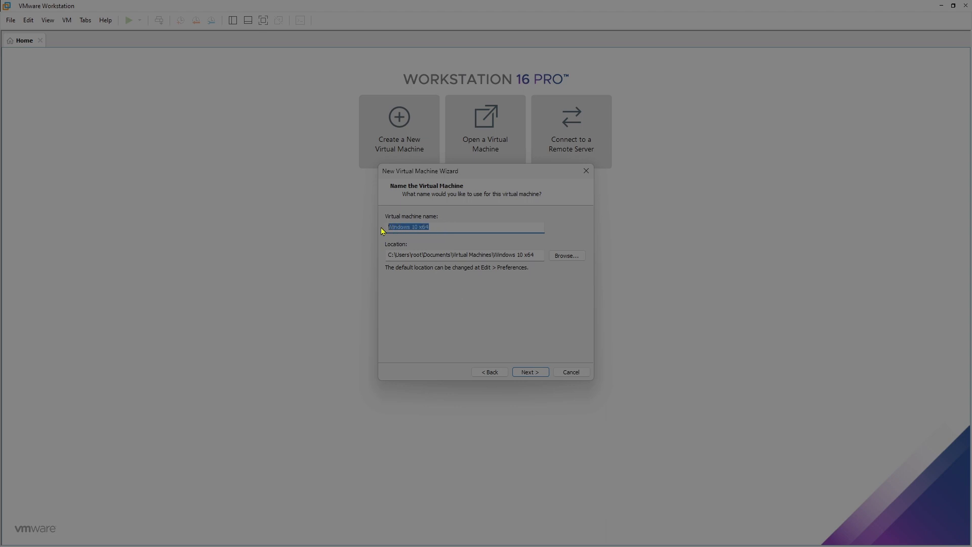
Name the machine WINDOWS-11-NEW and keep UEFI firmware
type("WINDOWS-11-NEW")
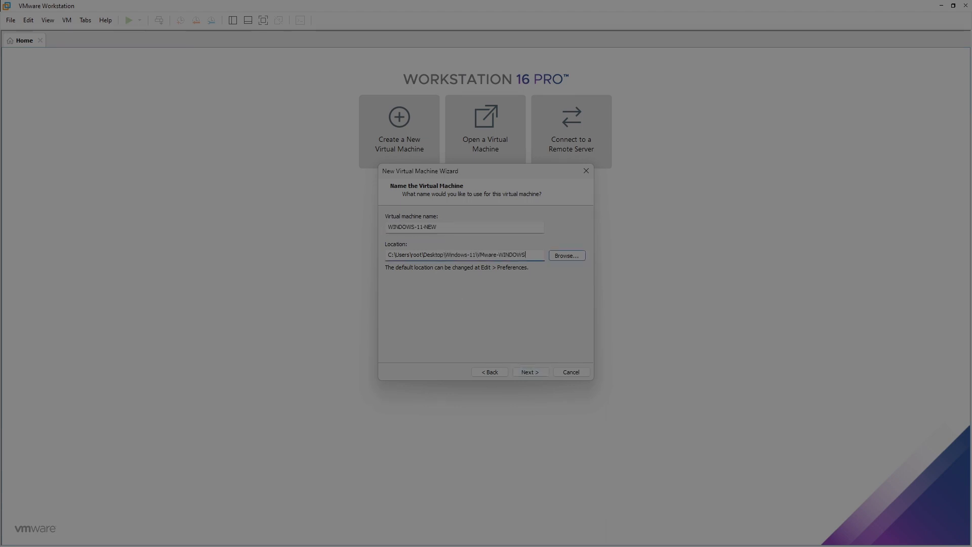
left_click(530, 371)
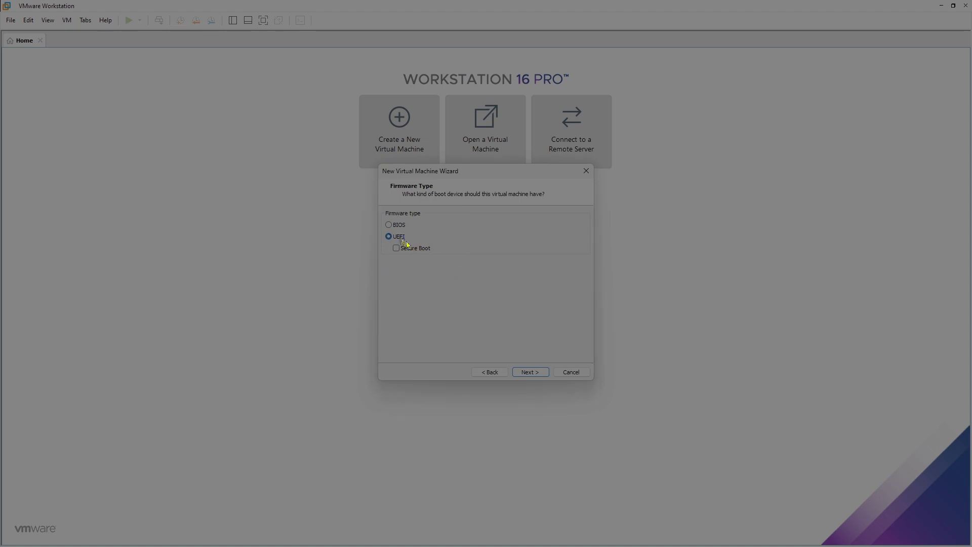
left_click(530, 372)
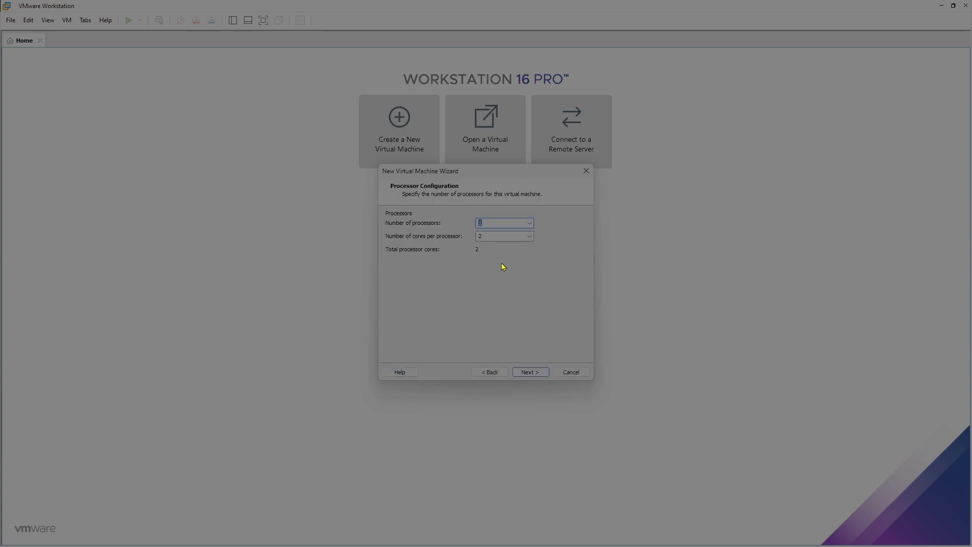
Configure 2 processors with 2 cores each, 4 cores in total
left_click(530, 222)
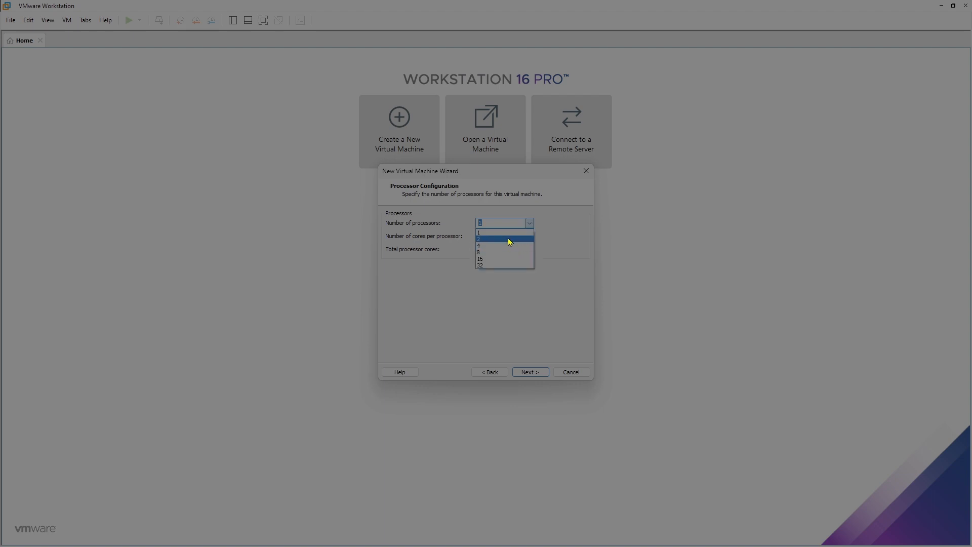
left_click(508, 238)
left_click(529, 236)
left_click(528, 236)
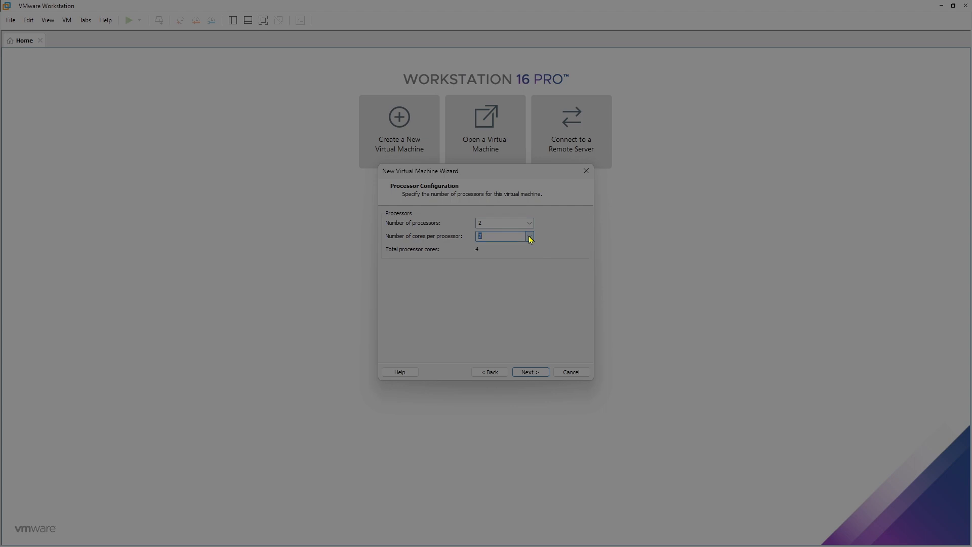
left_click(532, 373)
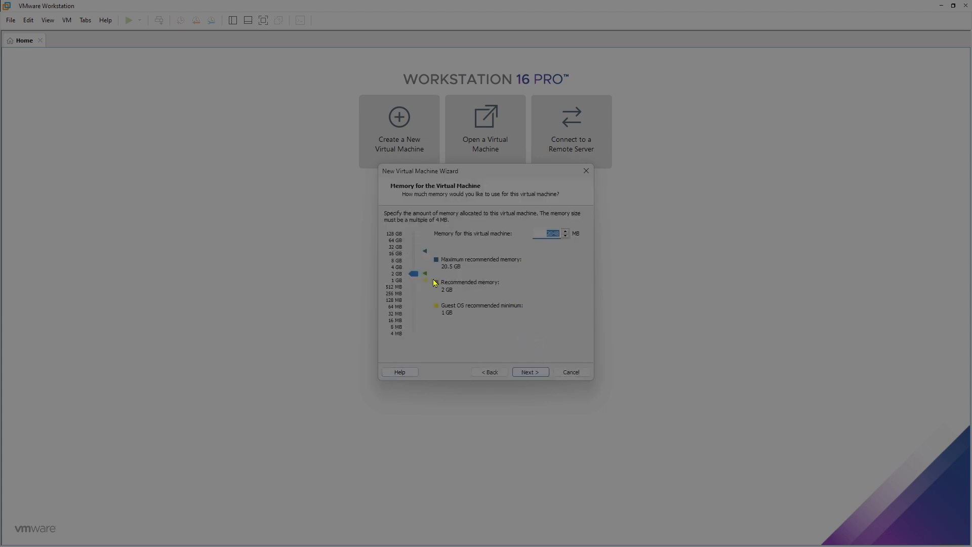
Set the virtual machine's memory to 4096 MB
left_click_drag(414, 275, 414, 267)
left_click(414, 266)
left_click_drag(414, 267, 415, 270)
left_click_drag(415, 269, 415, 269)
left_click_drag(547, 233, 561, 239)
type("4090")
key("BackSpace")
type("6")
left_click(540, 375)
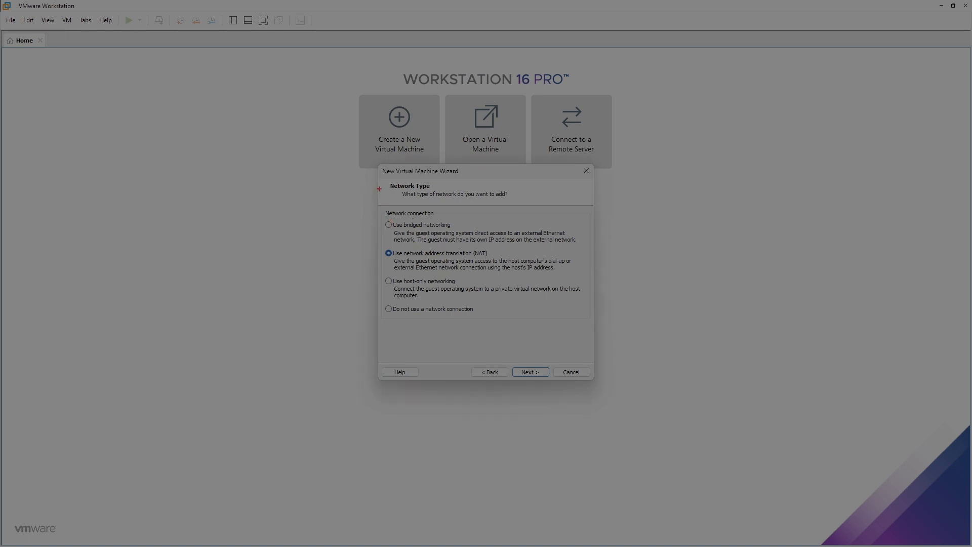
Accept NAT networking, the LSI Logic SAS controller and the NVMe disk type
mouse_move(380, 178)
left_mouse_down()
mouse_move(432, 188)
mouse_move(562, 334)
mouse_move(586, 337)
left_mouse_up()
key("Escape")
left_click(530, 373)
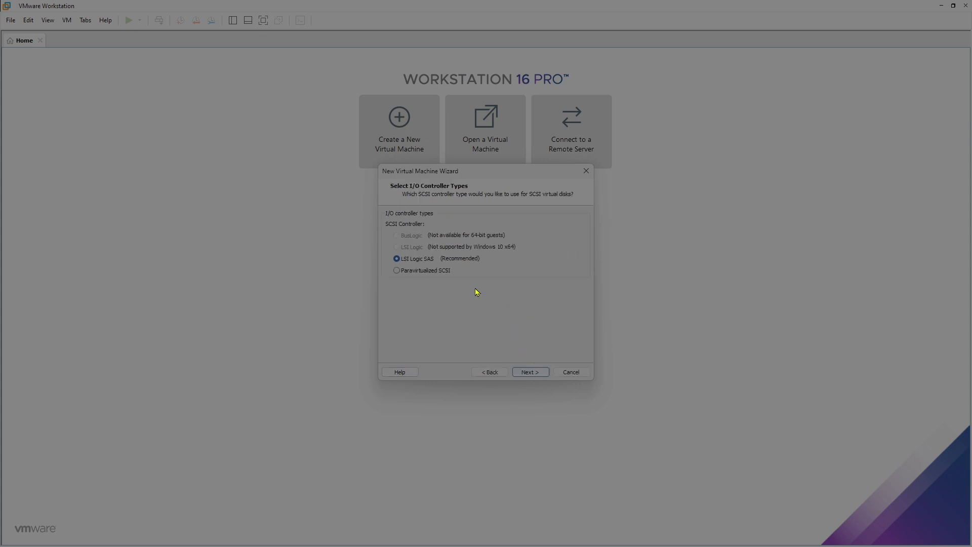
left_click(528, 371)
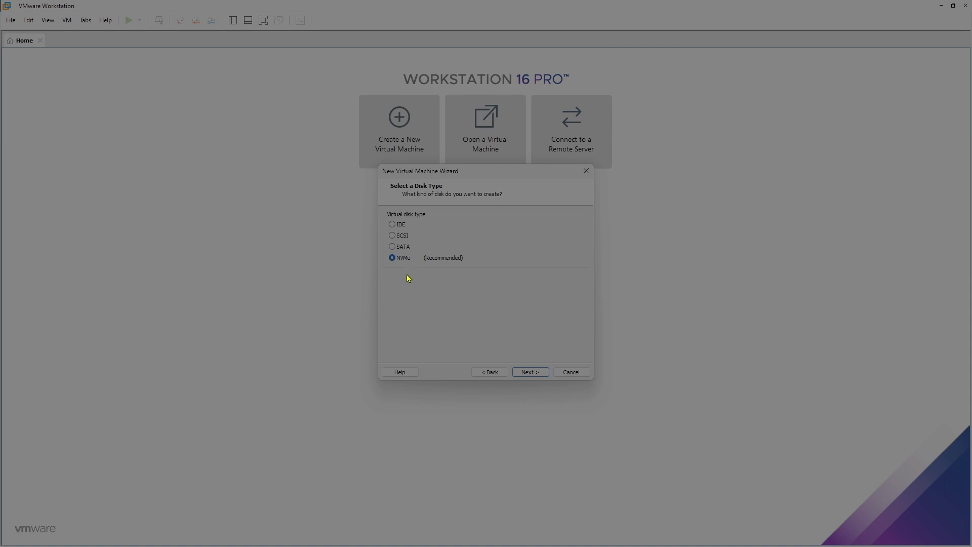
left_click(528, 372)
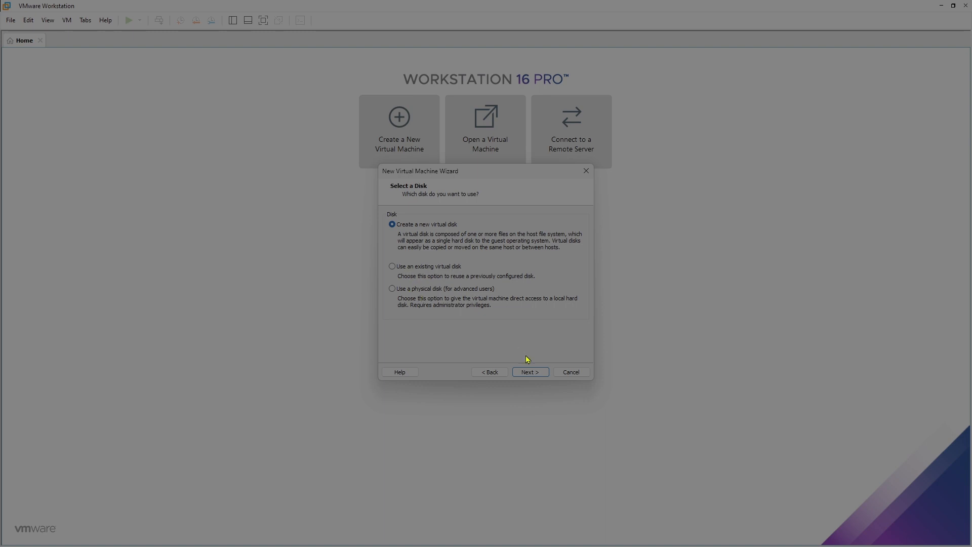
Create a new 60 GB virtual disk stored as a single file
left_click(532, 371)
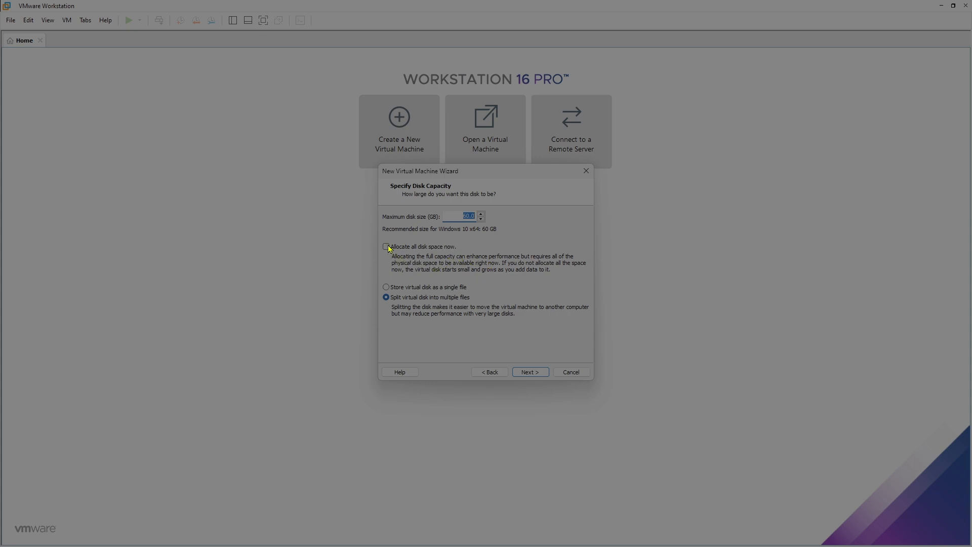
left_click(386, 287)
left_click_drag(384, 237, 548, 278)
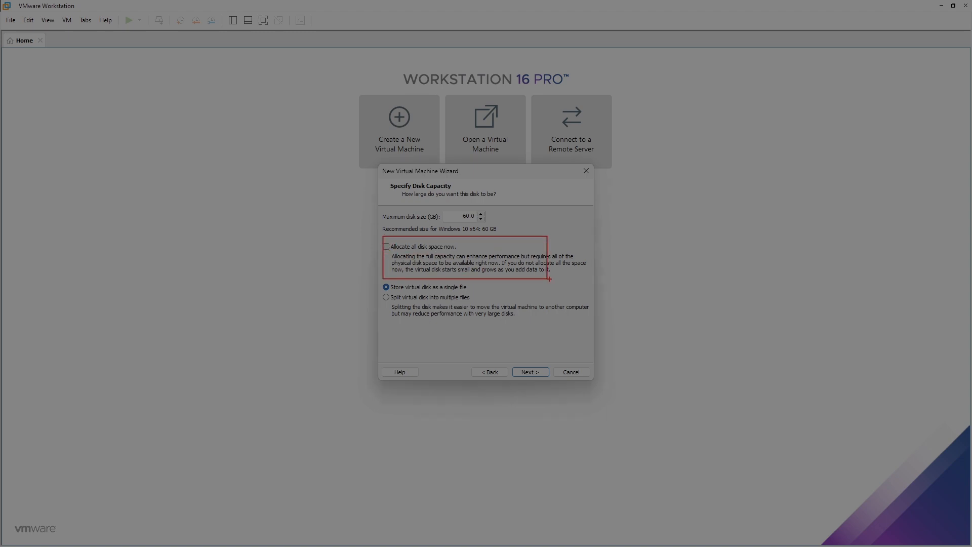
key("Escape")
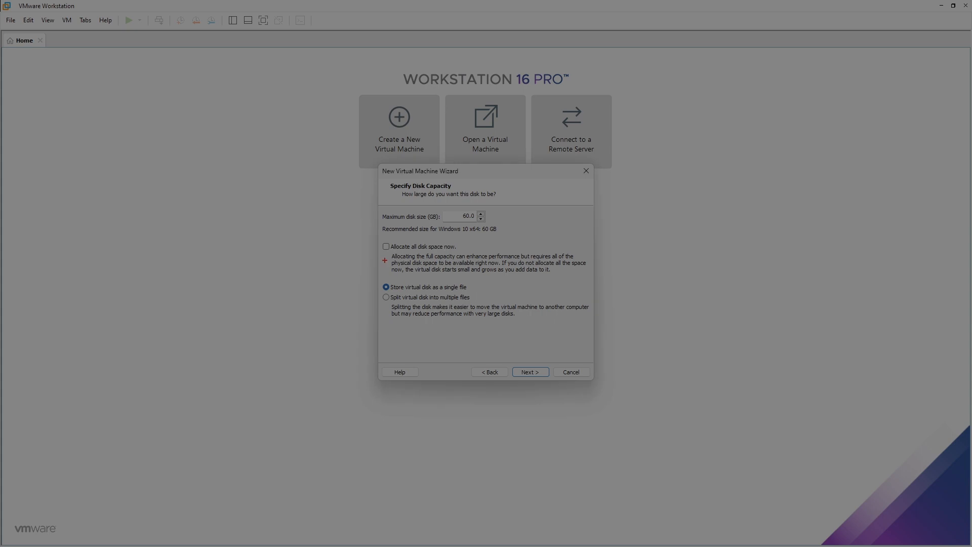
left_click_drag(374, 238, 585, 284)
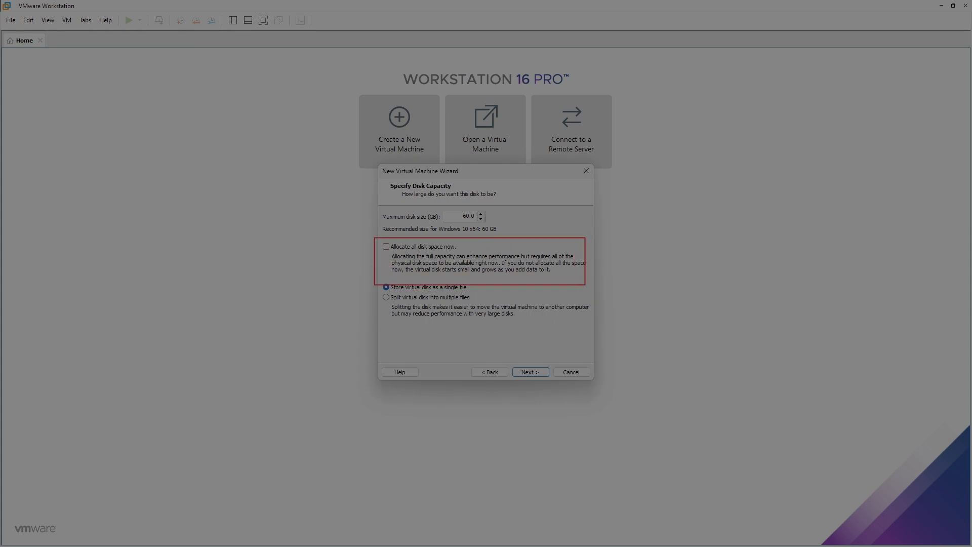
left_click_drag(423, 205, 517, 229)
key("Escape")
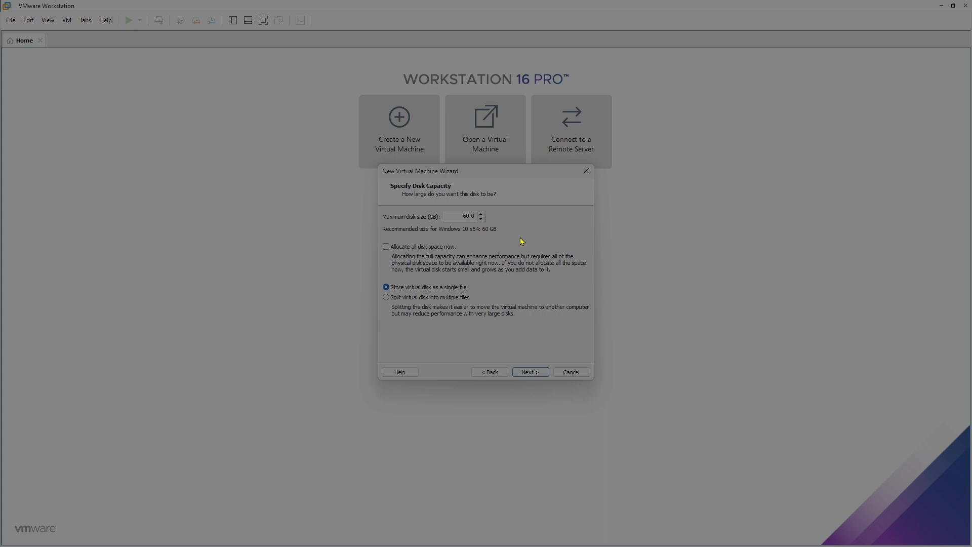
left_click(530, 372)
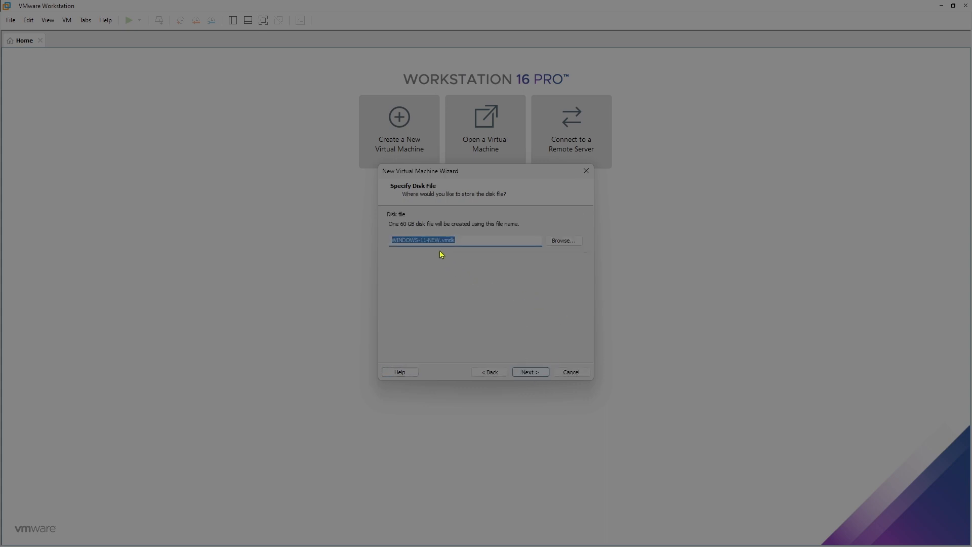
Keep the default disk file name and finish creating WINDOWS-11-NEW
key("ctrl+2")
left_click_drag(377, 222, 592, 267)
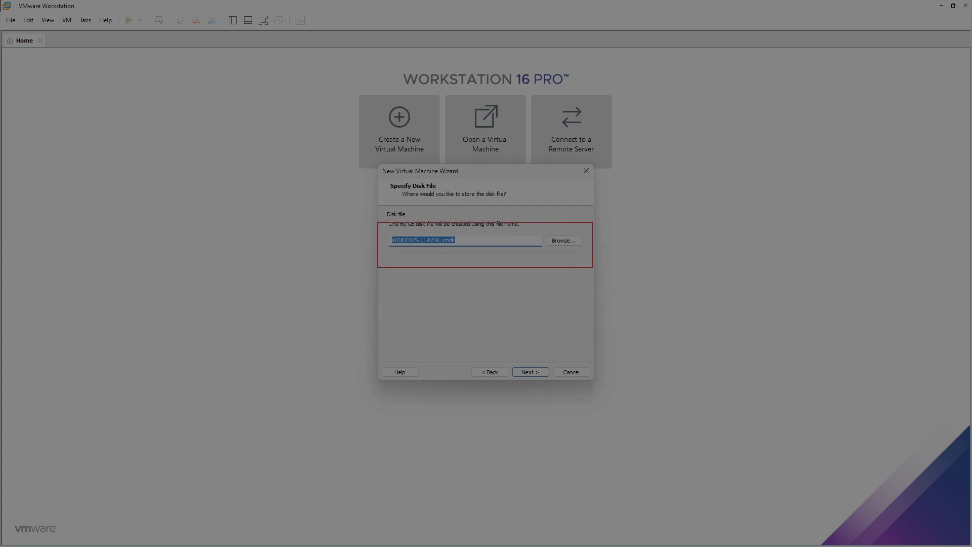
key("Escape")
left_click(538, 372)
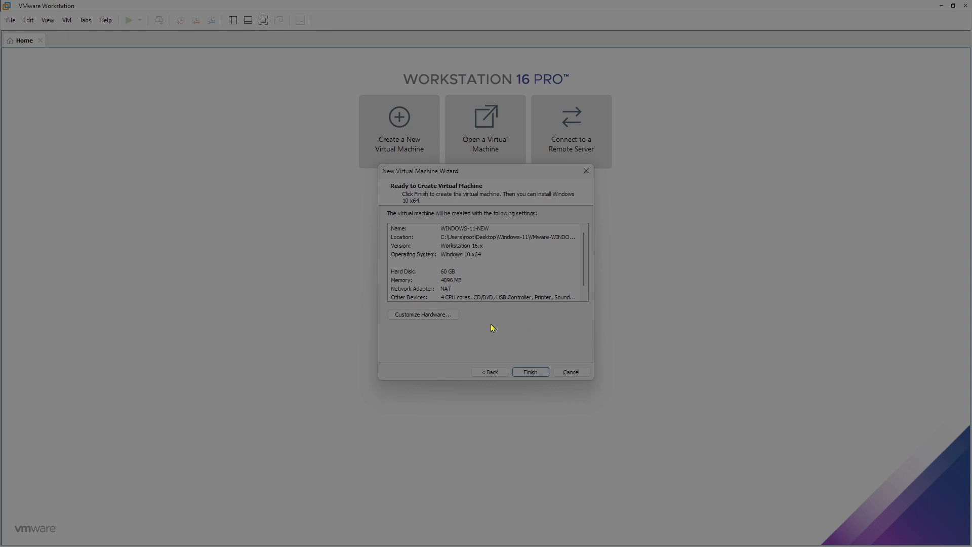
left_click(530, 372)
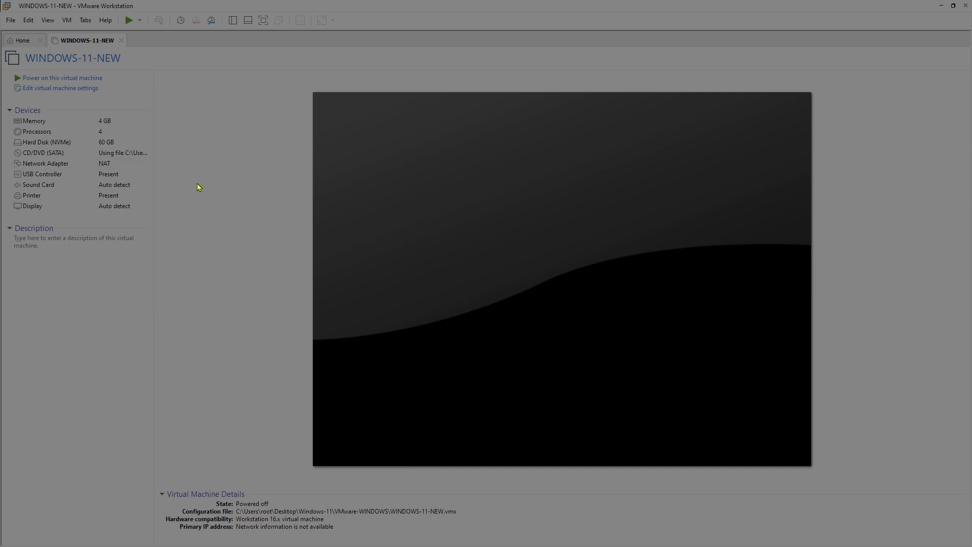
Review the VM settings and Add Hardware wizard without changes, then power WINDOWS-11-NEW on
left_click(86, 88)
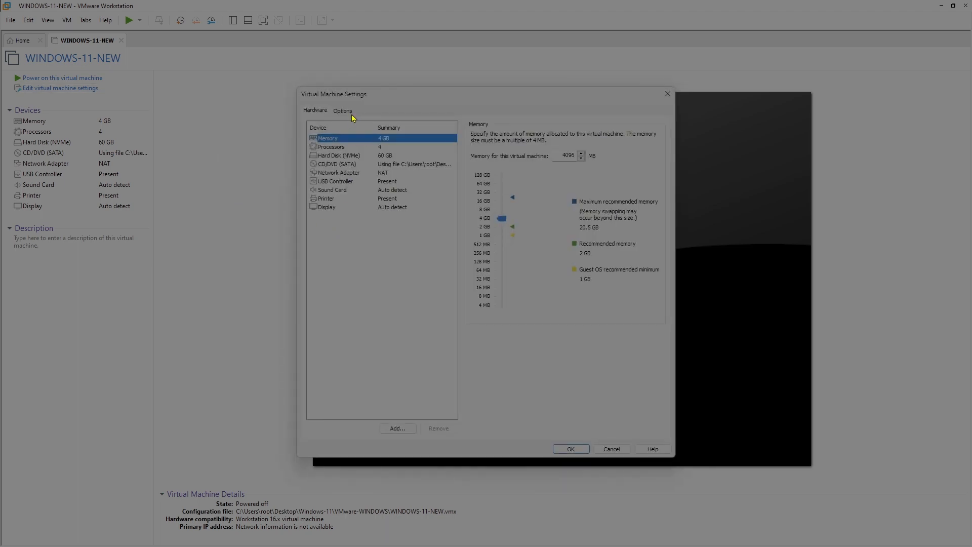
left_click(343, 111)
left_click(315, 111)
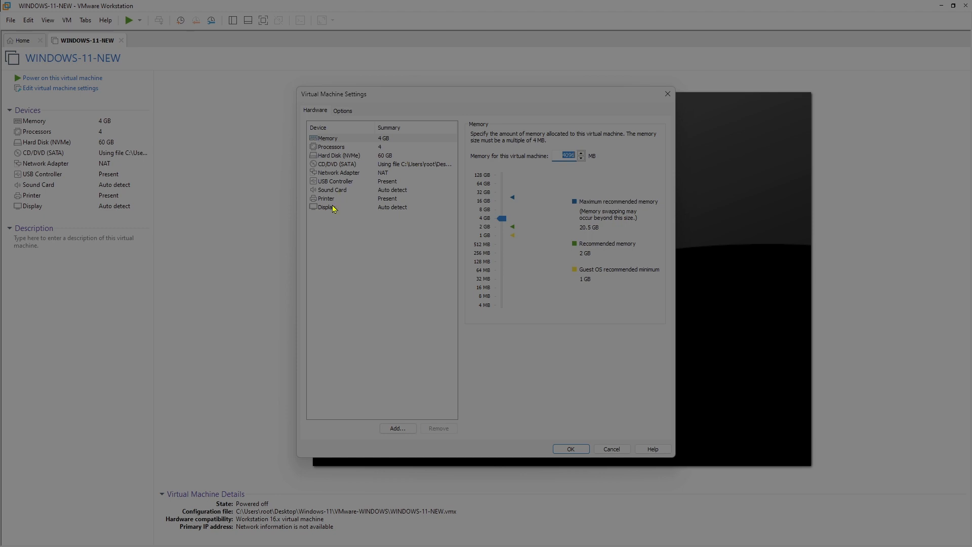
left_click(395, 428)
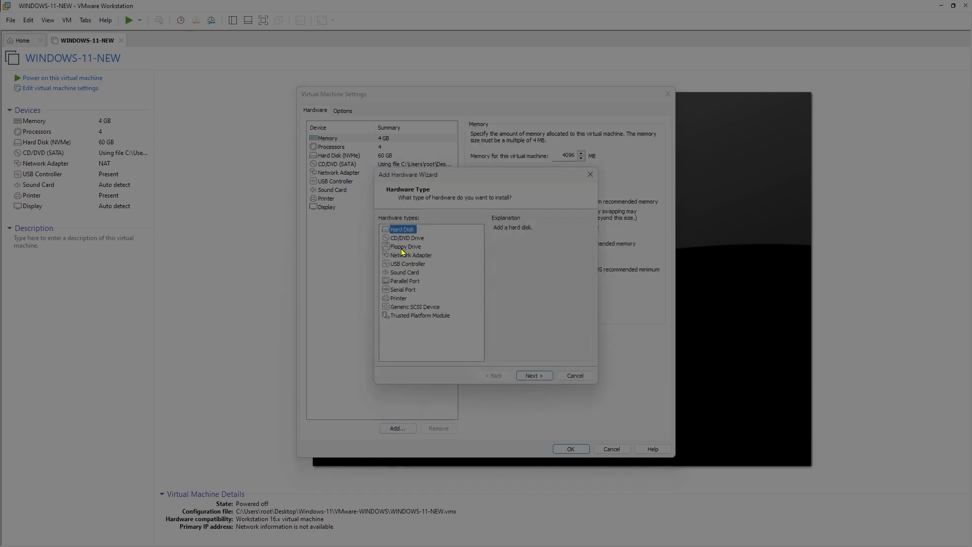
left_click(578, 375)
left_click(611, 449)
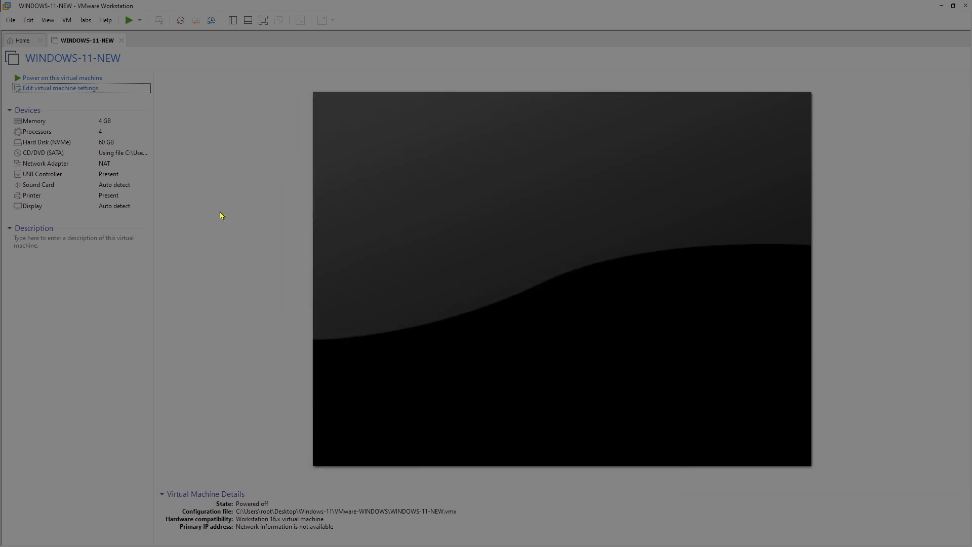
left_click(64, 81)
Boot the VM from the Windows disc and accept the English (United States) language defaults
left_click(332, 194)
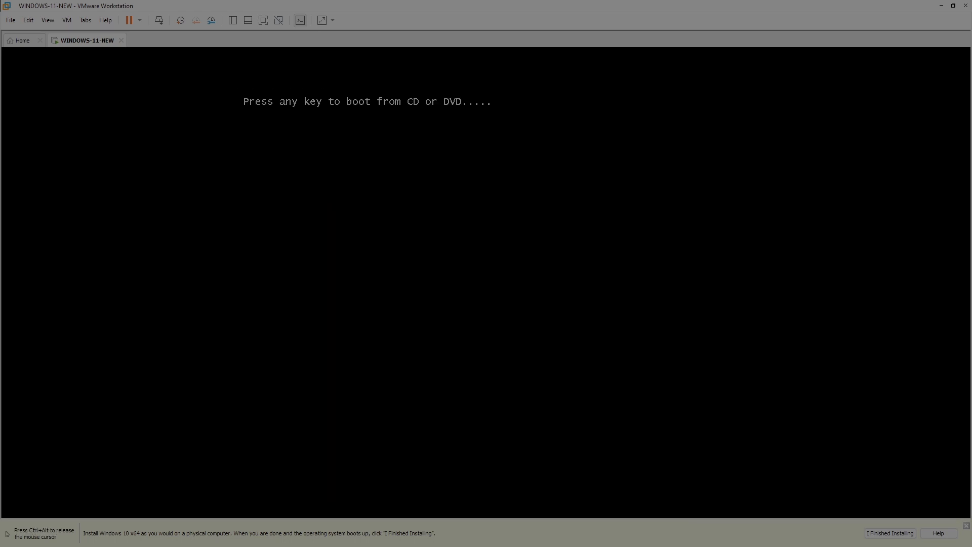
key("Return")
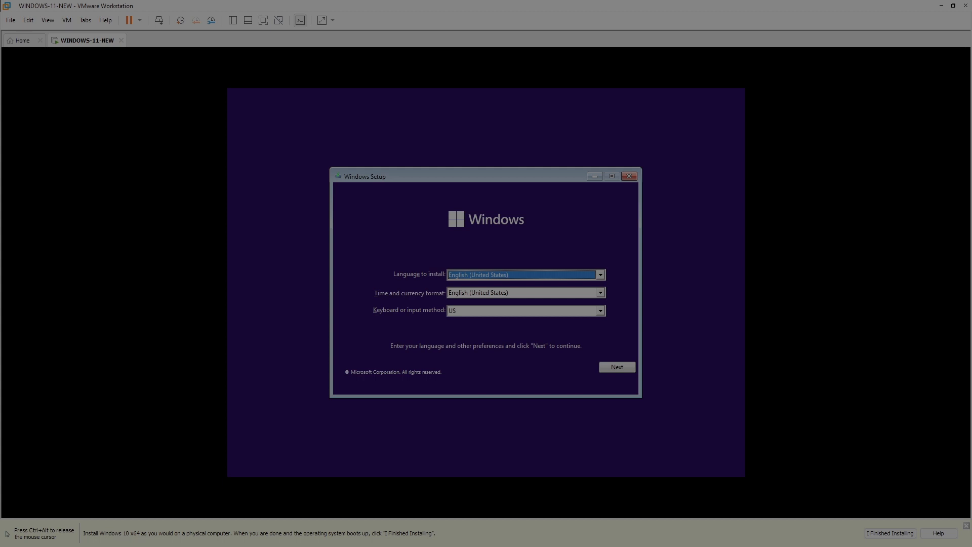
left_click(617, 366)
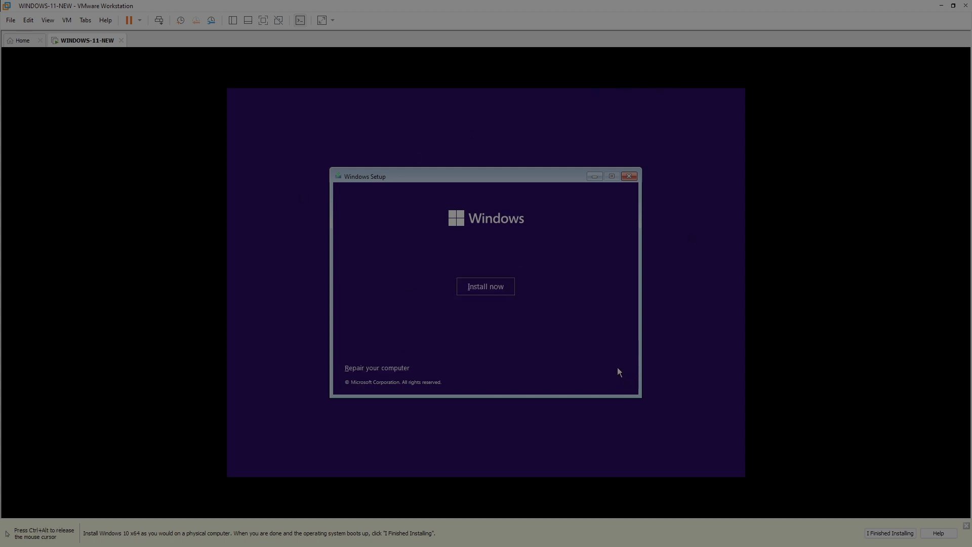
Begin Windows Setup without a product key and choose the Windows 11 Pro edition
left_click(481, 286)
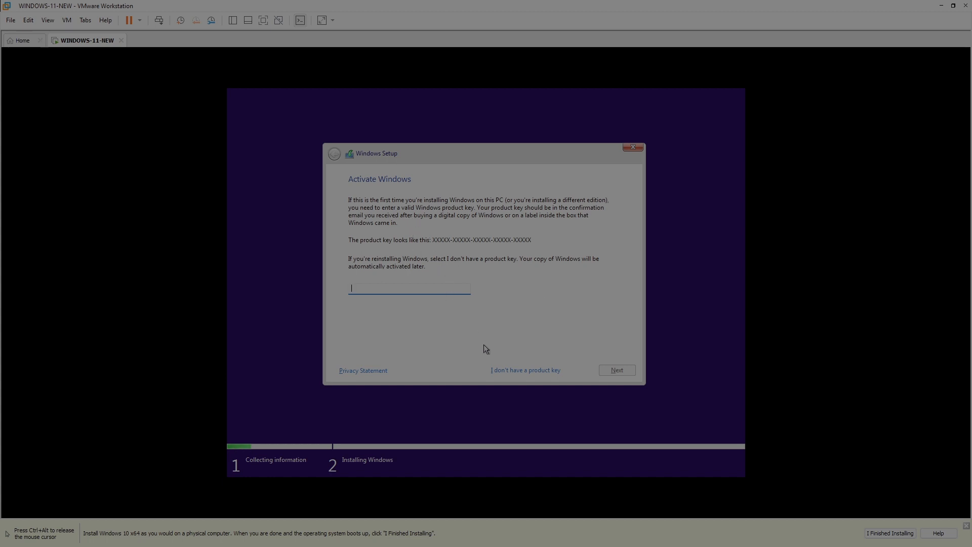
left_click(537, 373)
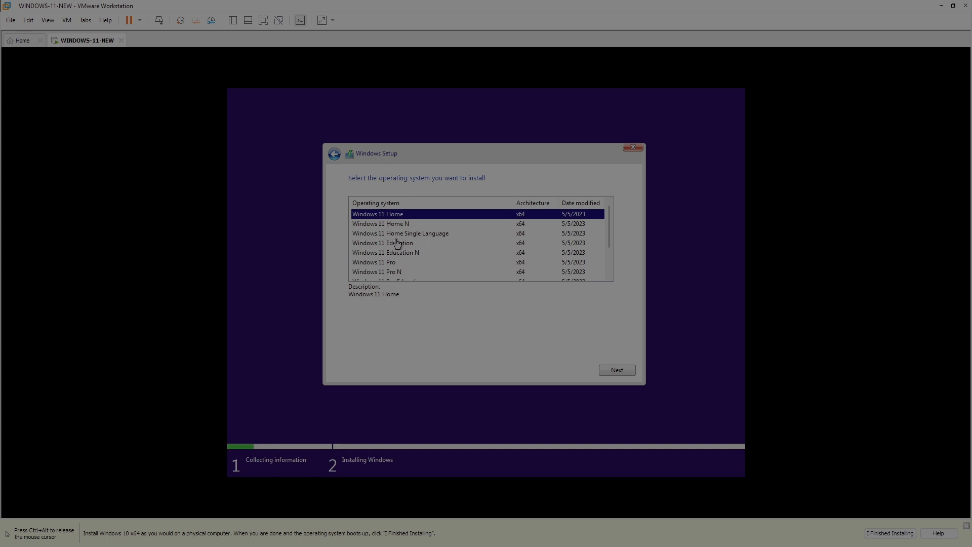
left_click(386, 263)
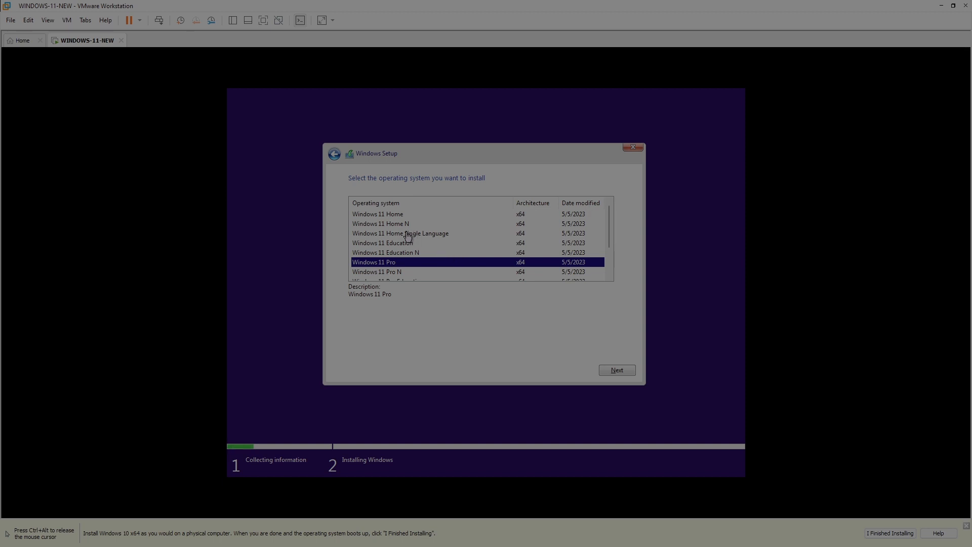
left_click(616, 371)
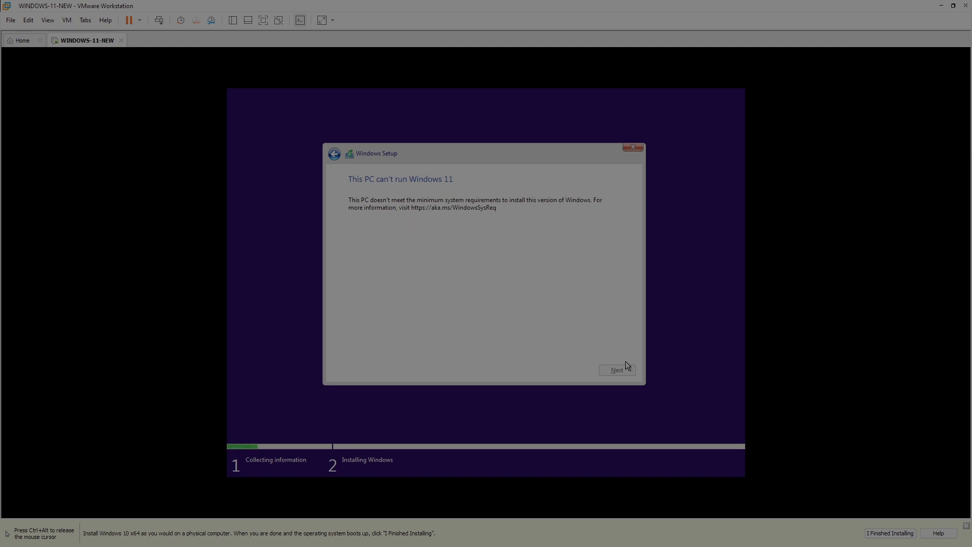
Quit Setup after the incompatibility message and confirm cancelling the Windows installation
left_click(632, 146)
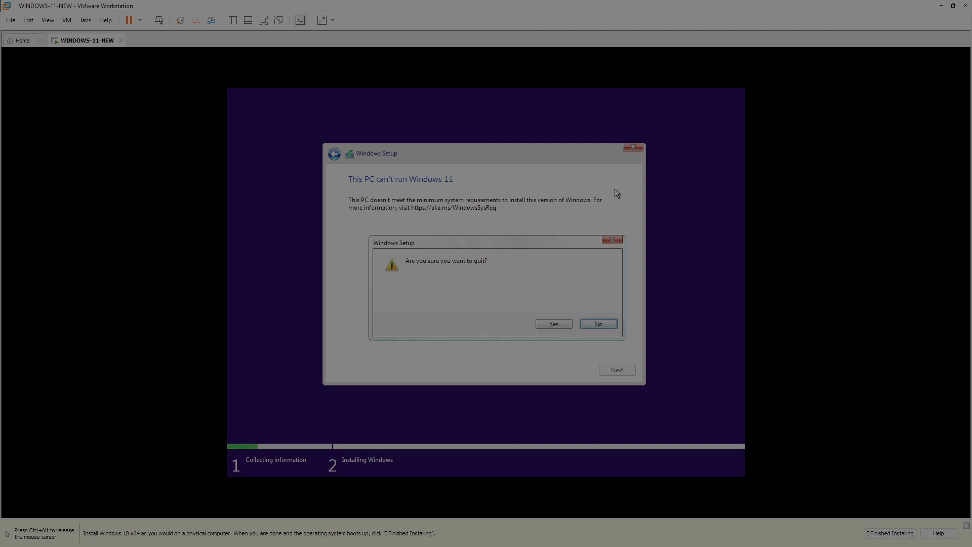
left_click(554, 325)
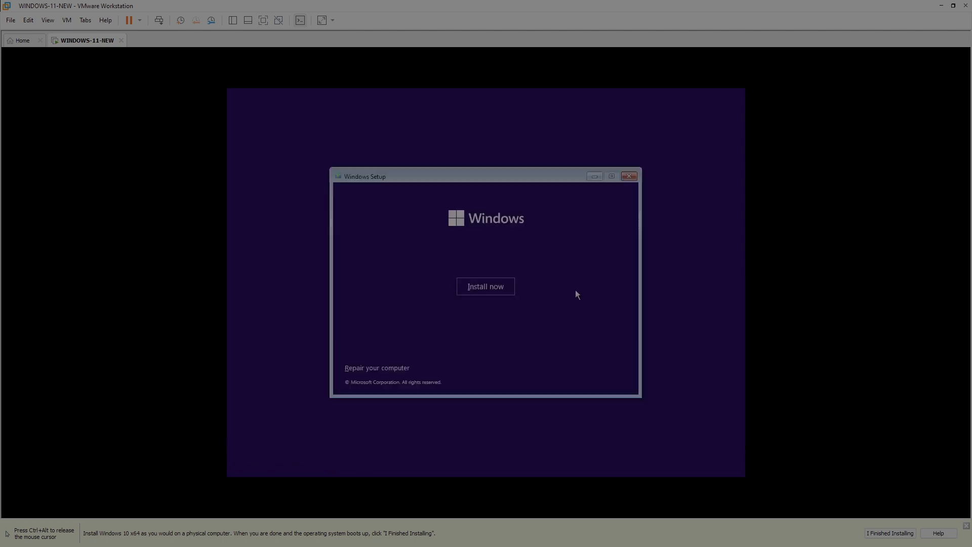
left_click(633, 179)
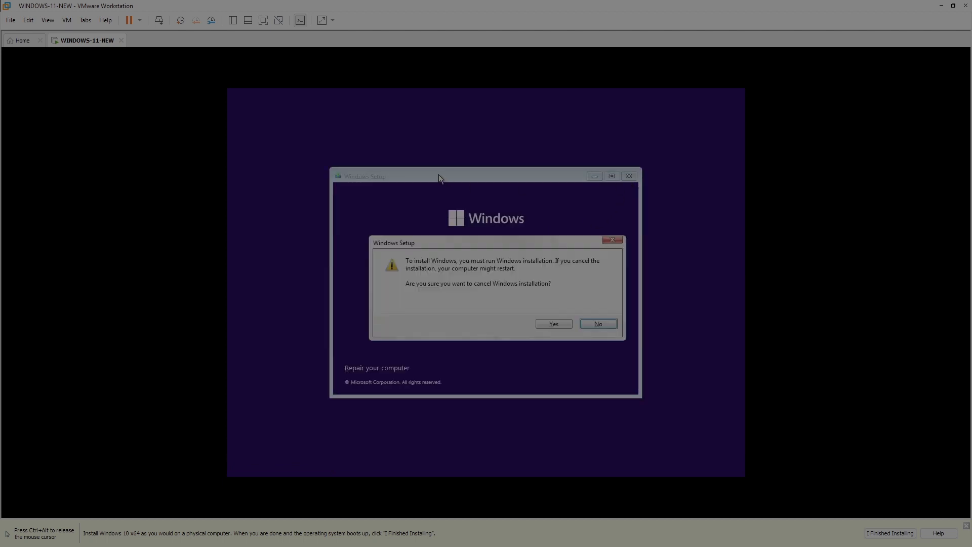
left_click(553, 324)
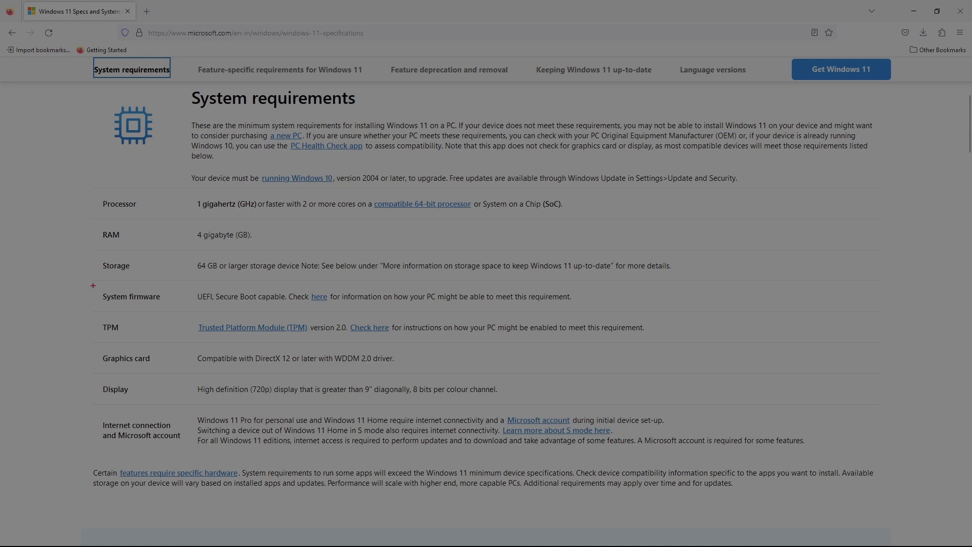
Highlight the TPM 2.0 and System firmware rows on the Windows 11 requirements page
mouse_move(88, 307)
left_mouse_down()
mouse_move(438, 355)
mouse_move(684, 357)
mouse_move(688, 348)
left_mouse_up()
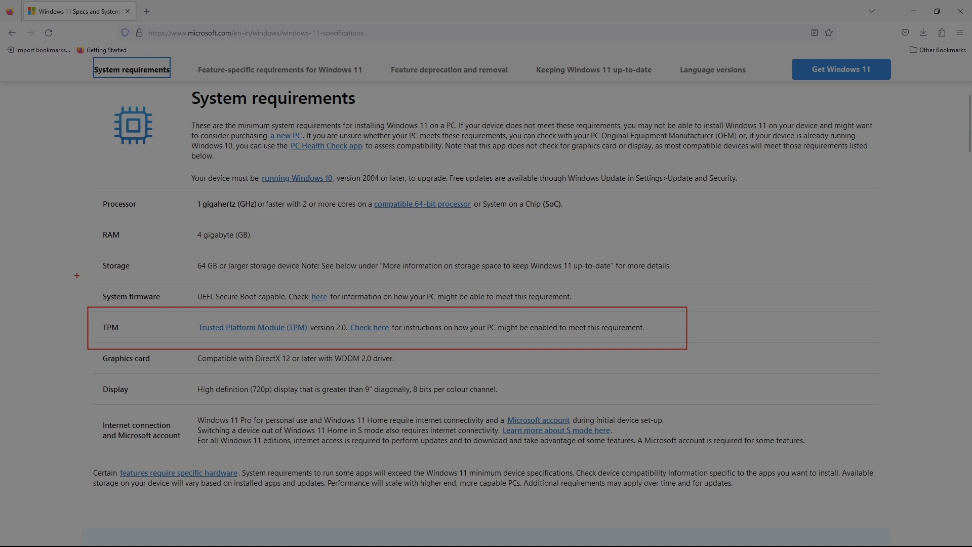
mouse_move(77, 275)
left_mouse_down()
mouse_move(343, 307)
mouse_move(690, 312)
left_mouse_up()
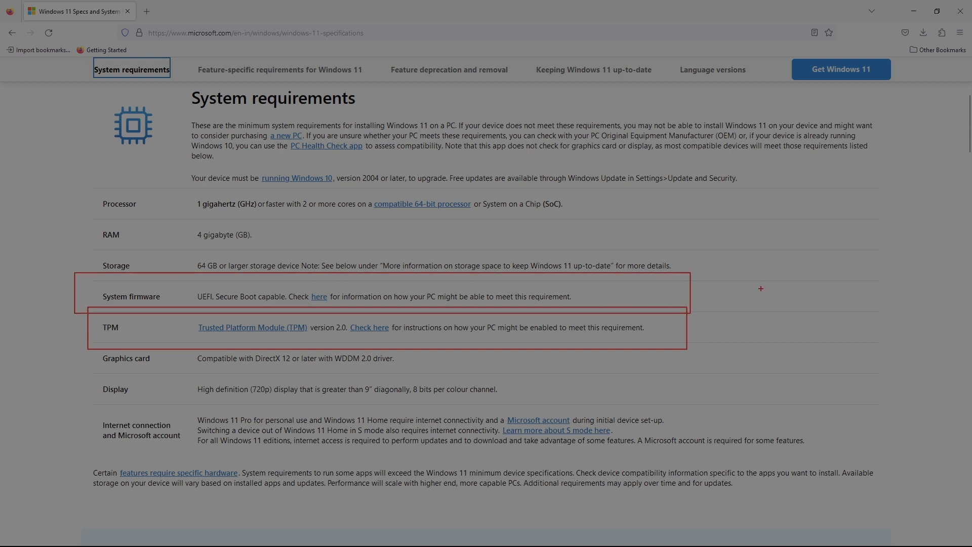
key("Escape")
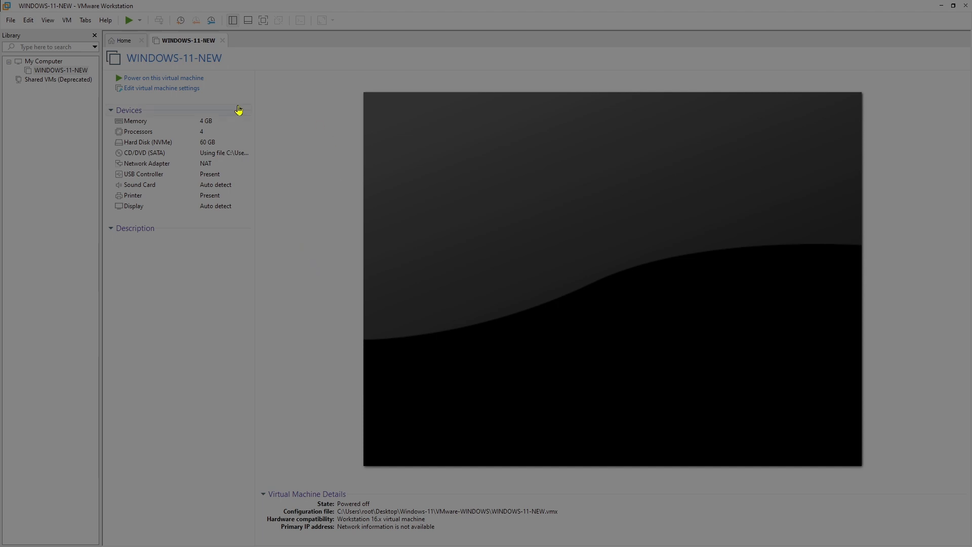
Tick Enable secure boot under UEFI firmware in WINDOWS-11-NEW's Advanced options
right_click(72, 73)
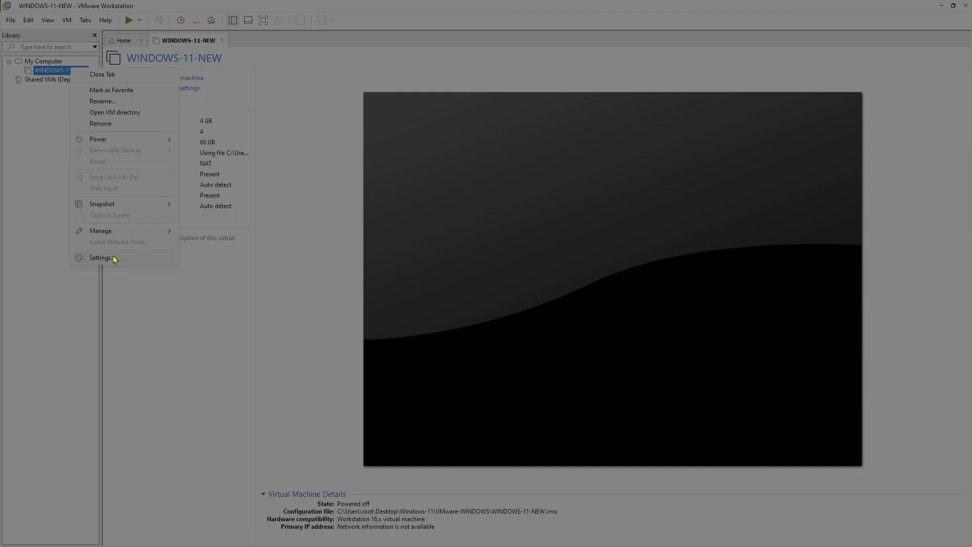
left_click(101, 258)
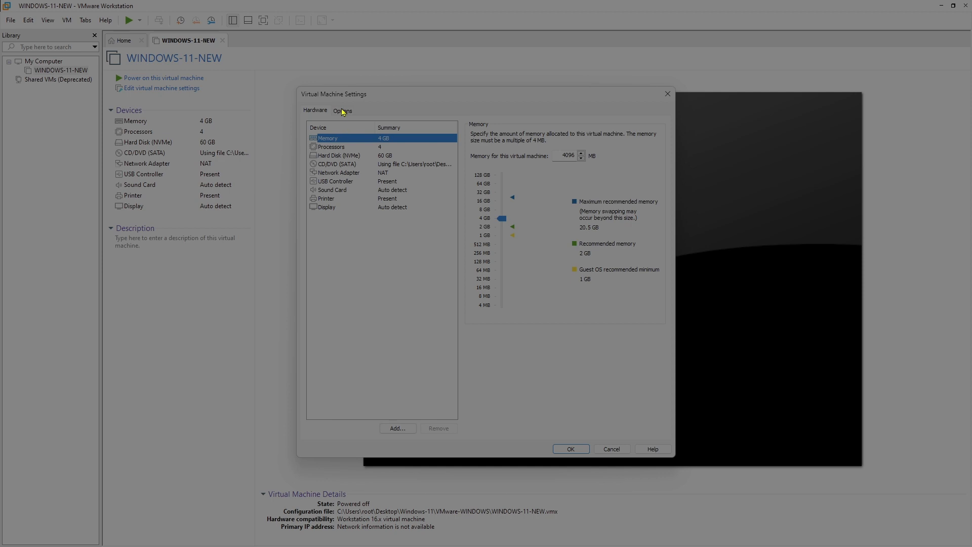
left_click(345, 112)
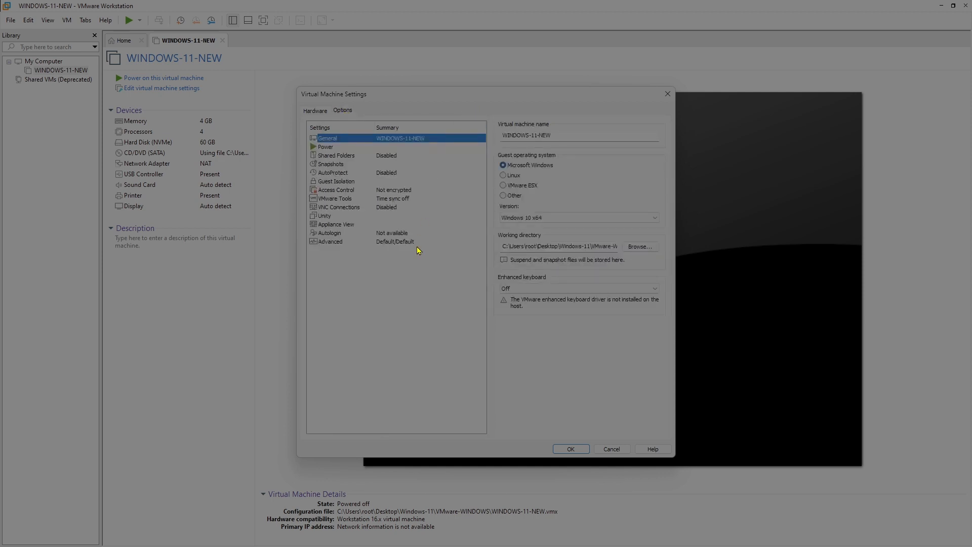
left_click_drag(304, 236, 428, 252)
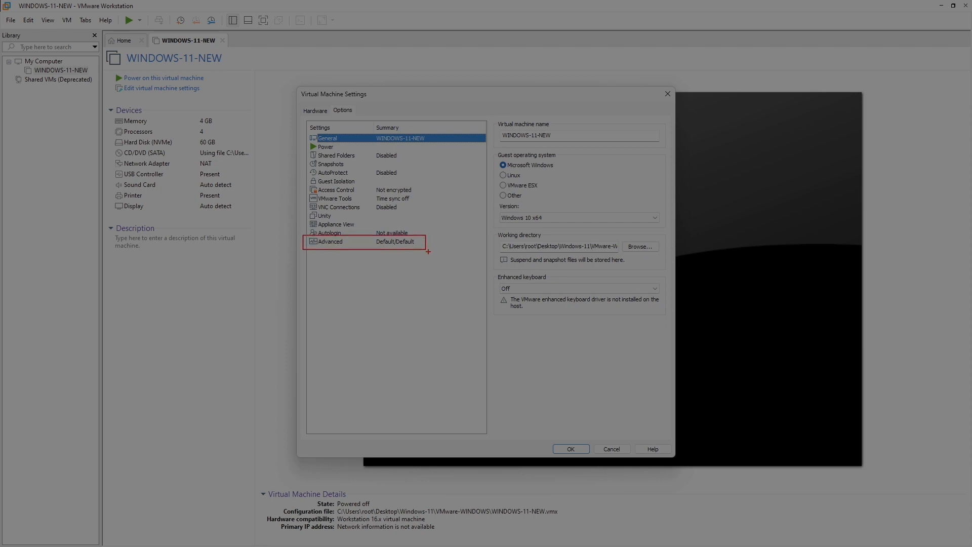
left_click(327, 243)
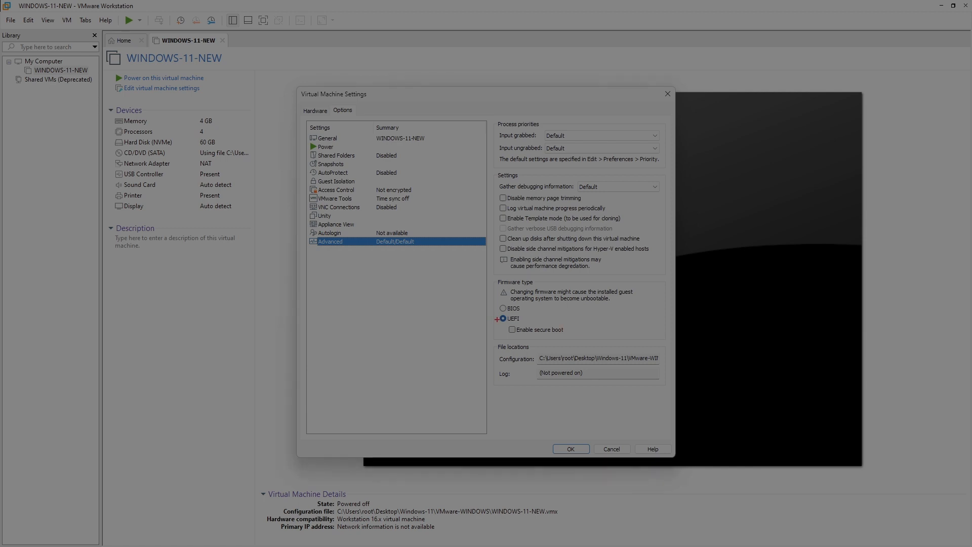
left_click_drag(497, 320, 596, 343)
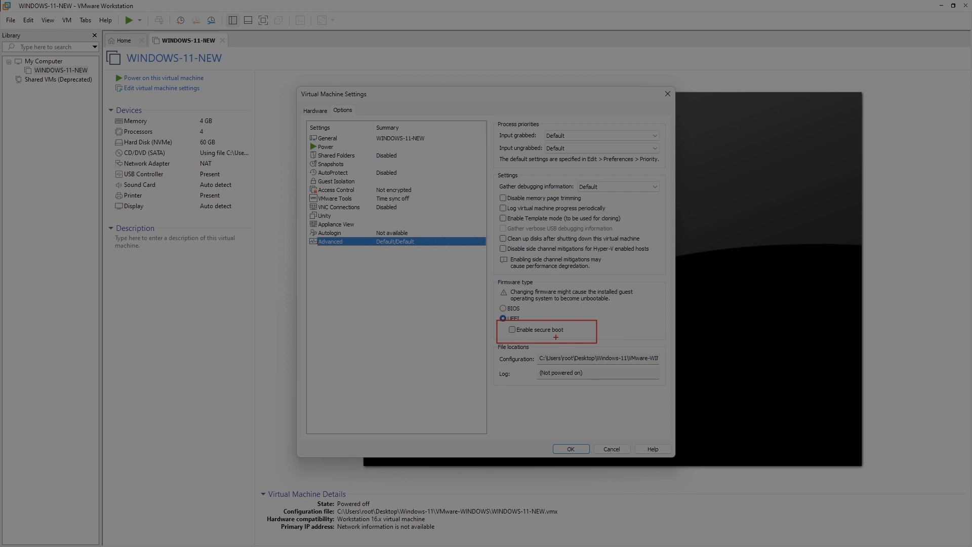
key("Escape")
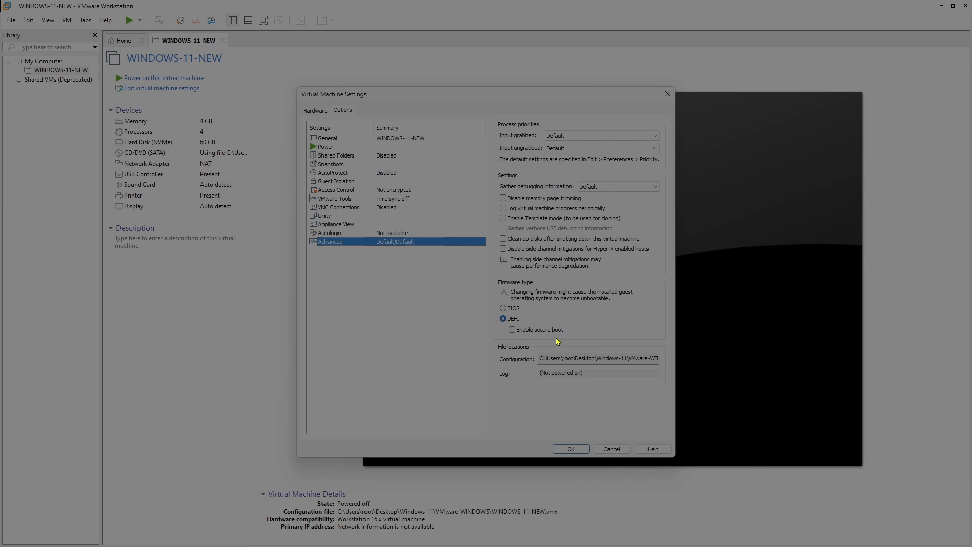
left_click(512, 330)
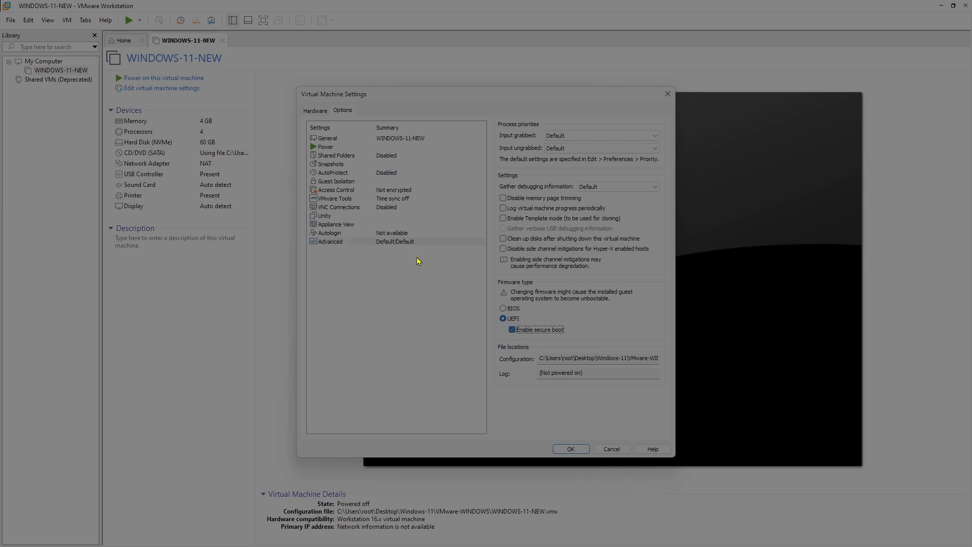
Show the Access Control panel, where the VM's encryption status reads Not encrypted
left_click(334, 191)
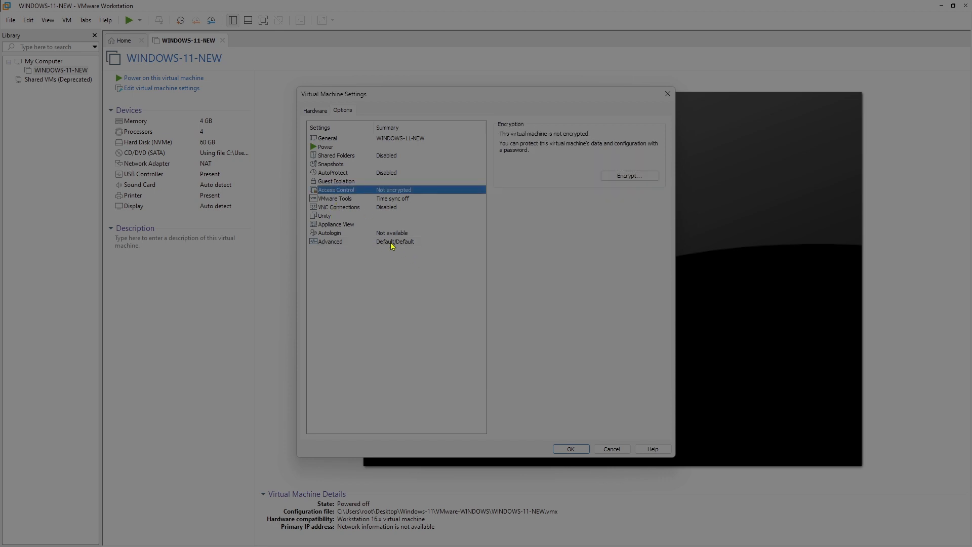
left_click_drag(306, 183, 438, 204)
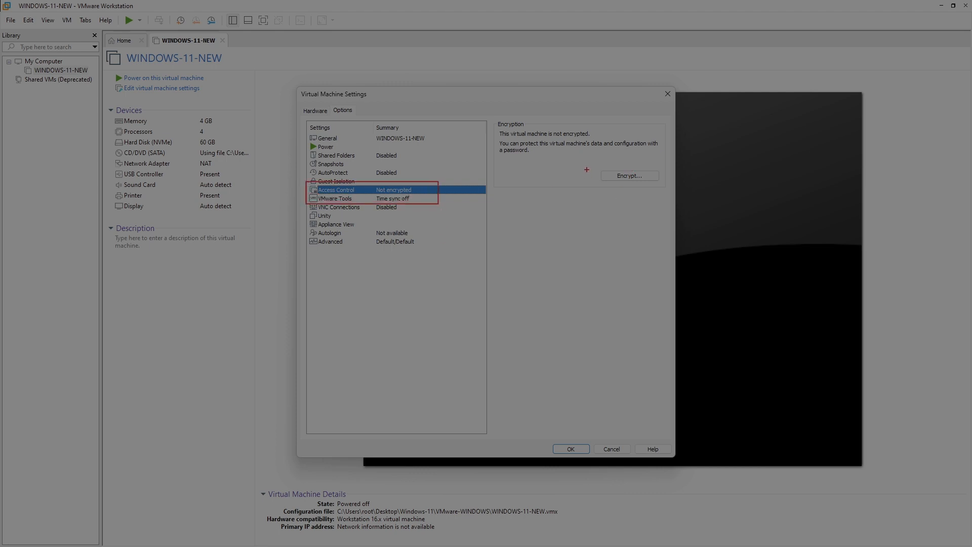
left_click_drag(586, 168, 675, 189)
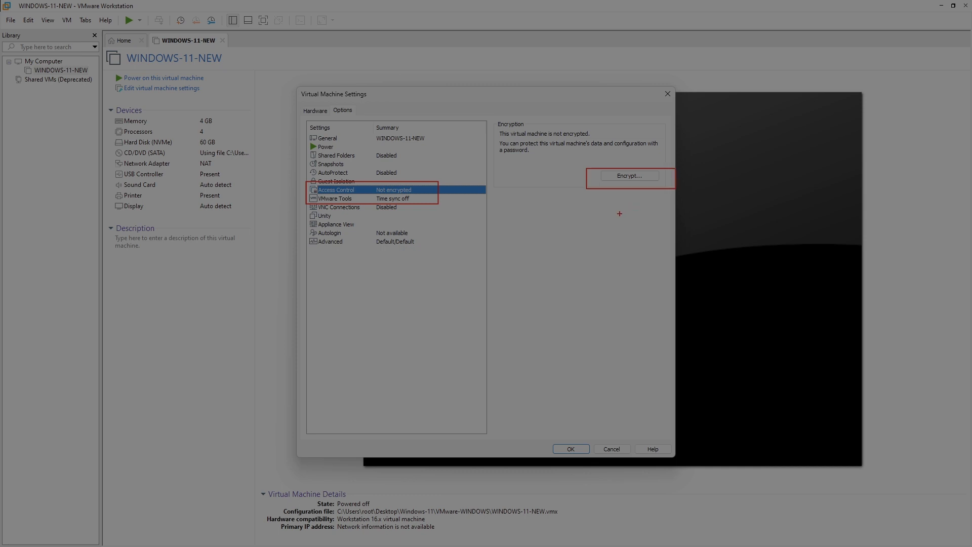
key("Escape")
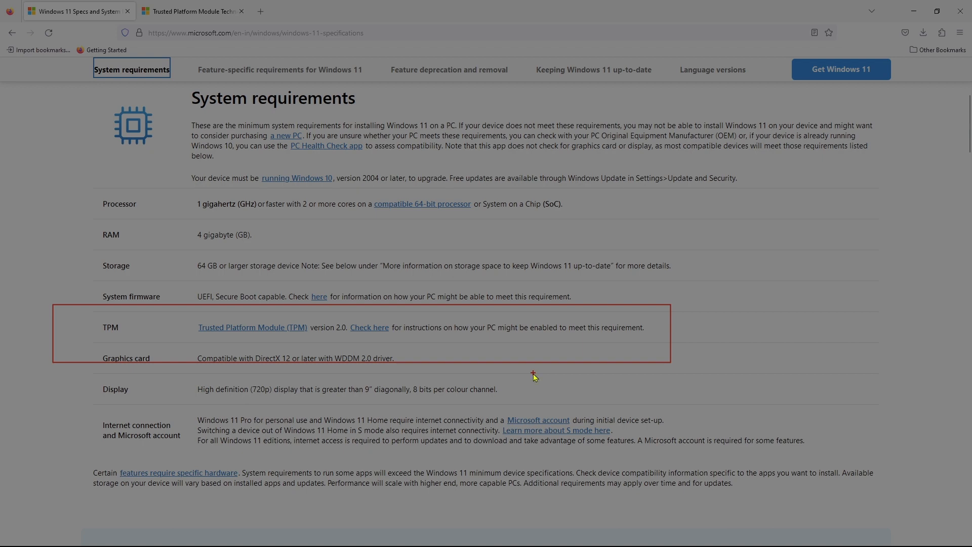
View the Trusted Platform Module overview tab, then return to the Windows 11 specs tab
left_click(195, 12)
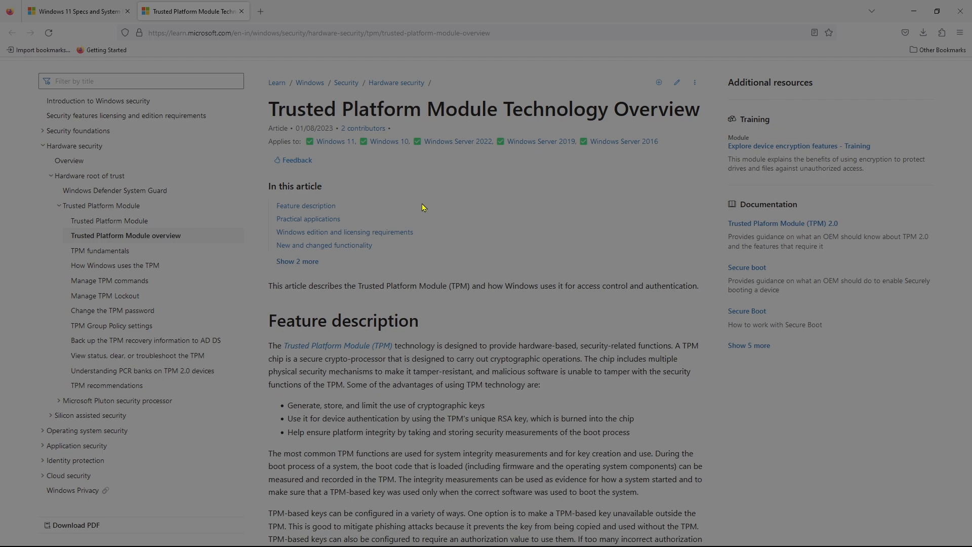
left_click(81, 11)
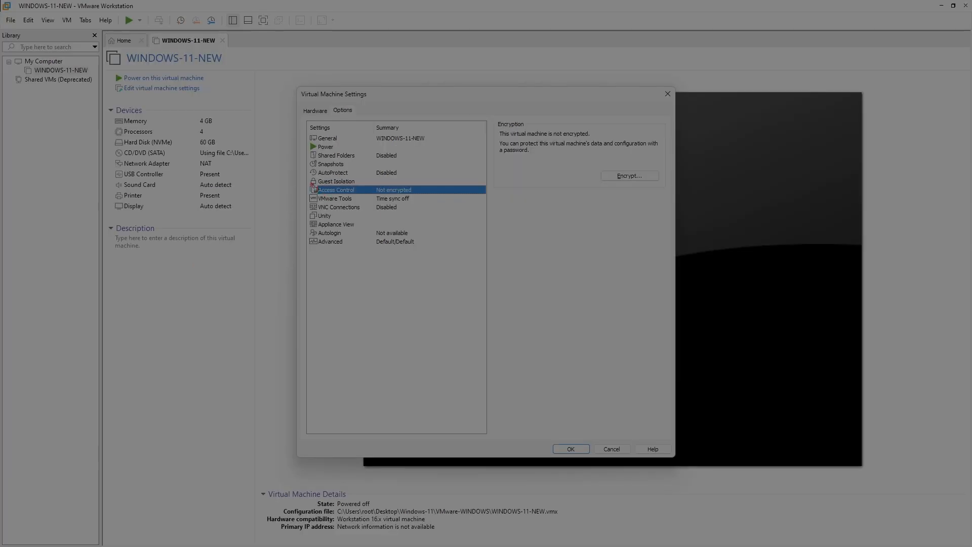
Outline the Access Control settings and the Not encrypted status for viewers
left_click_drag(304, 183, 427, 203)
key("Escape")
key("ctrl+2")
left_click_drag(372, 183, 426, 200)
key("Escape")
Encrypt the VM with an entered and confirmed password, then save the settings with OK
left_click(628, 176)
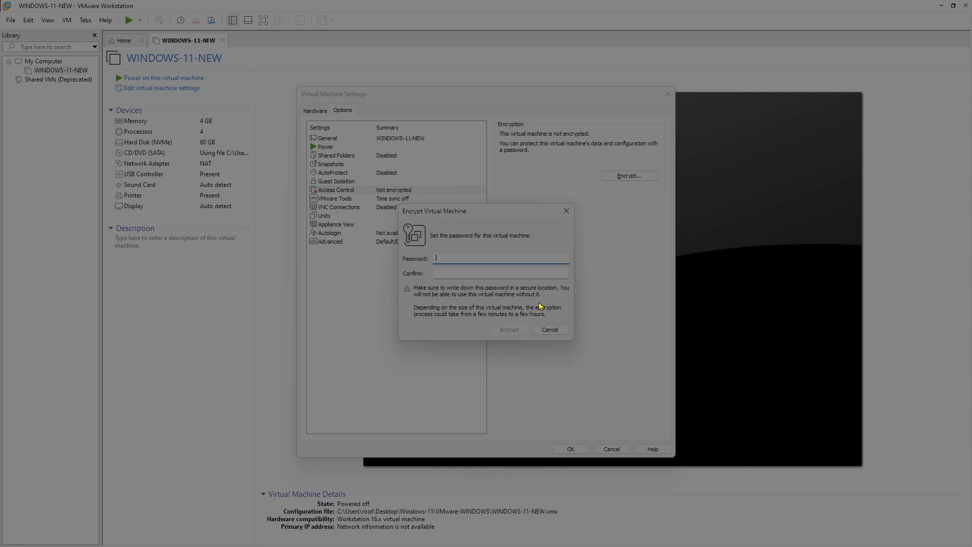
type("1234567890")
key("Tab")
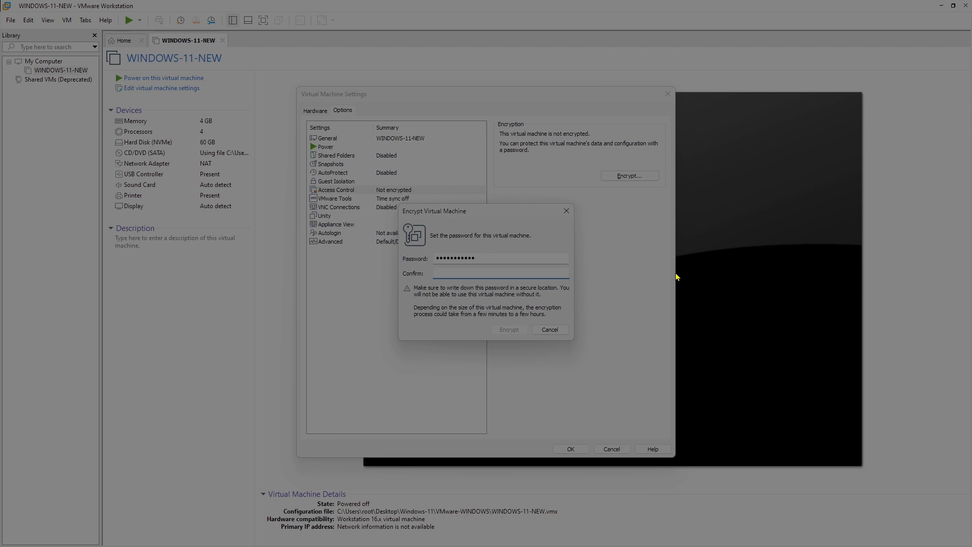
type("12345678901")
left_click(510, 330)
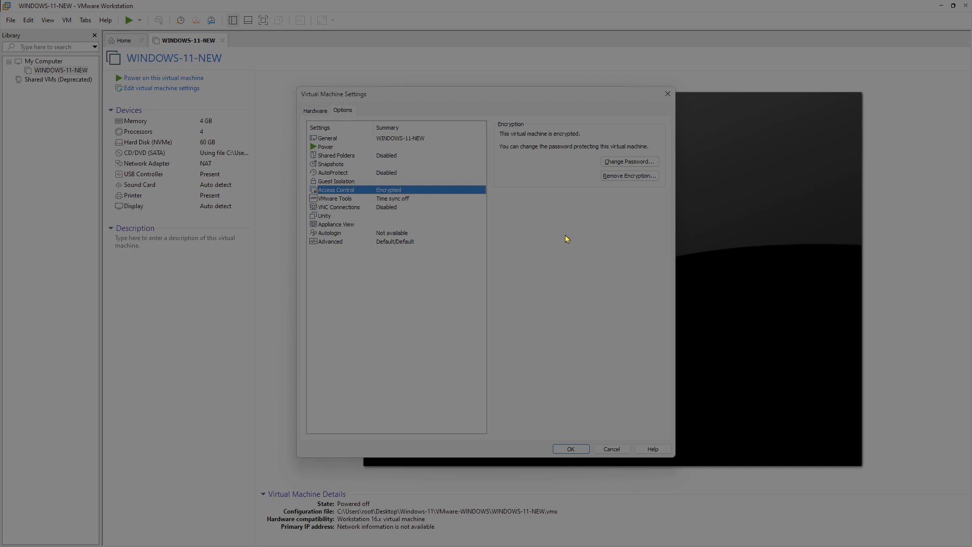
left_click(570, 449)
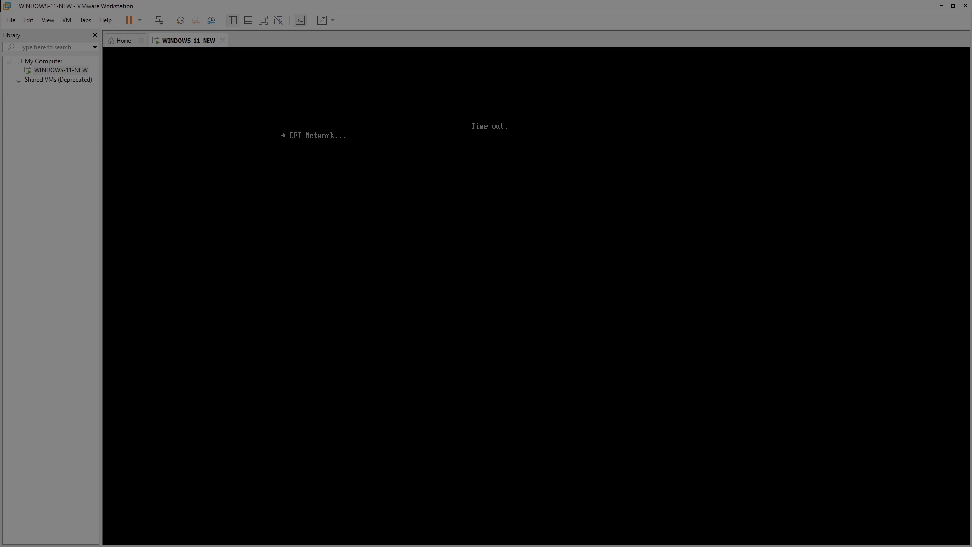
Reset the running WINDOWS-11-NEW machine from its Power menu
right_click(70, 71)
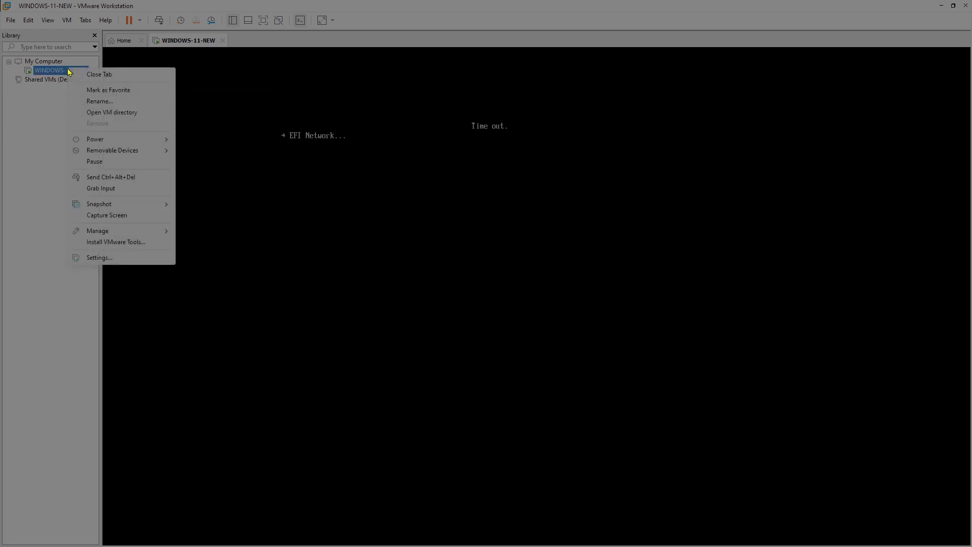
mouse_move(112, 143)
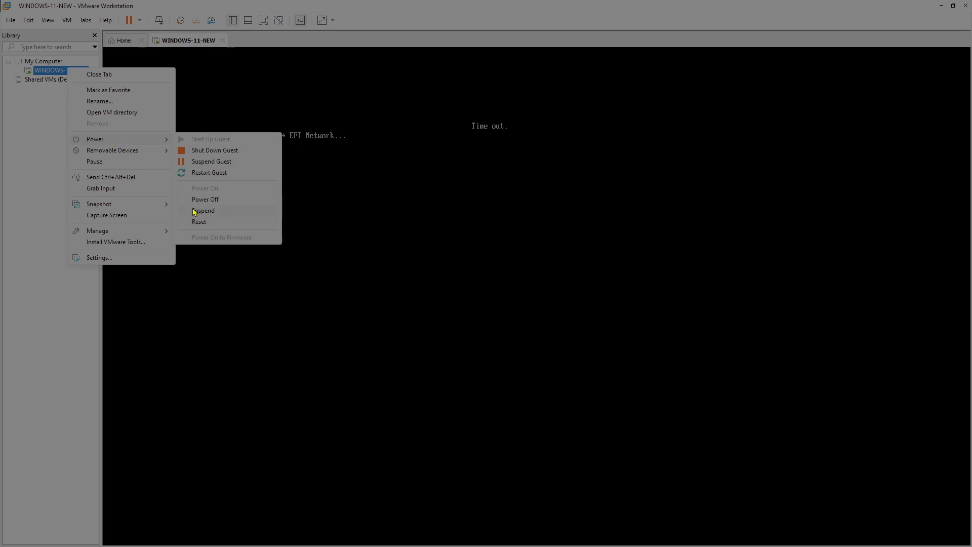
mouse_move(148, 154)
left_click(232, 222)
Confirm the reset and boot the VM from the Windows installation disc
left_click(497, 302)
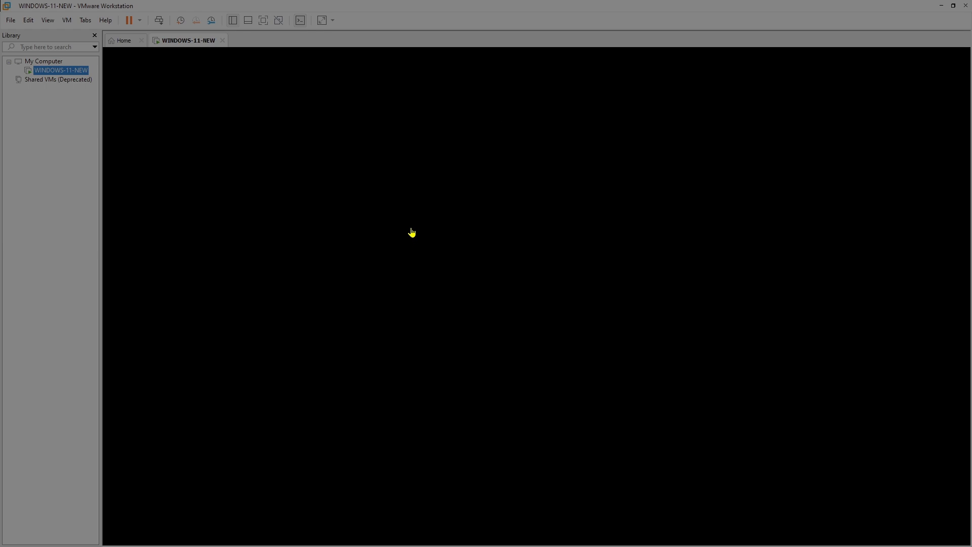
left_click(411, 232)
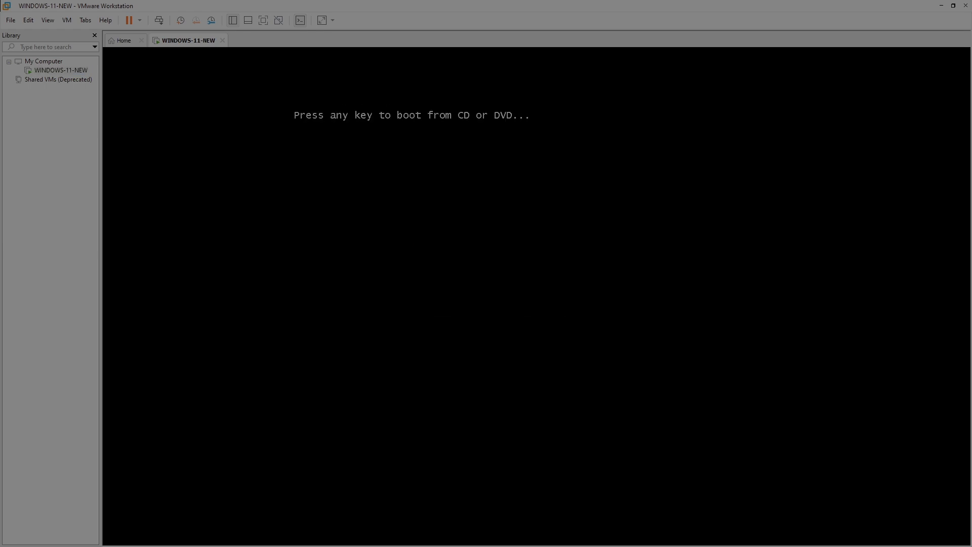
key("Return")
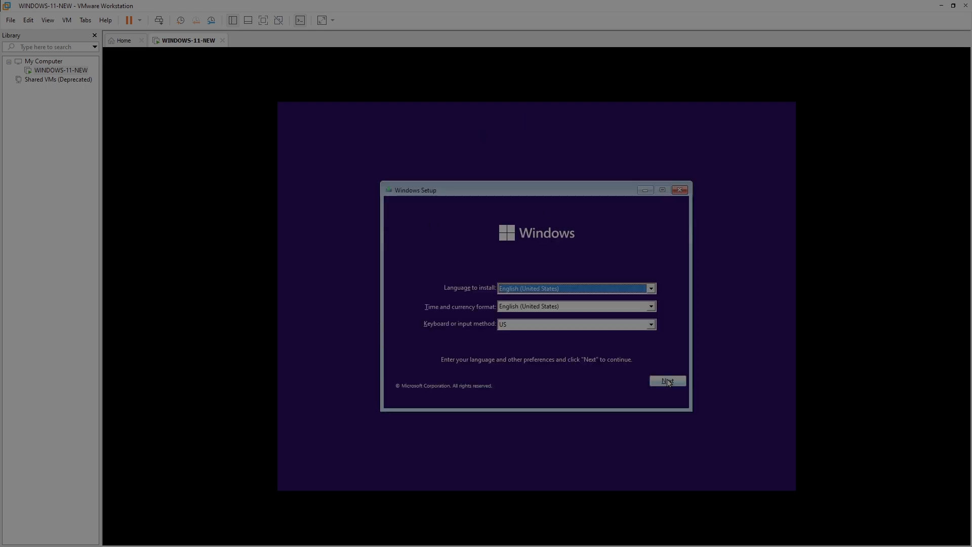
Start the Windows installation with default language settings, skip the product key and pick Windows 11 Pro
left_click(667, 381)
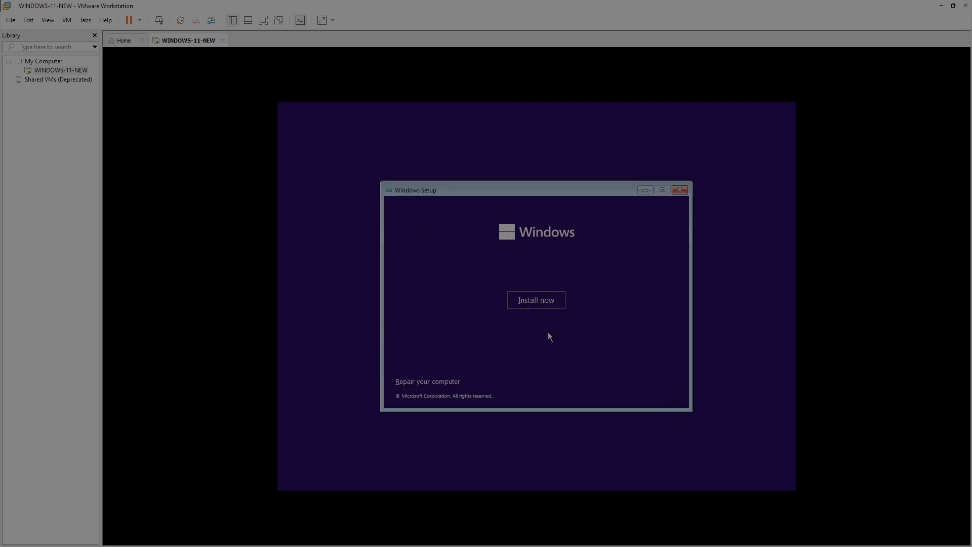
left_click(536, 306)
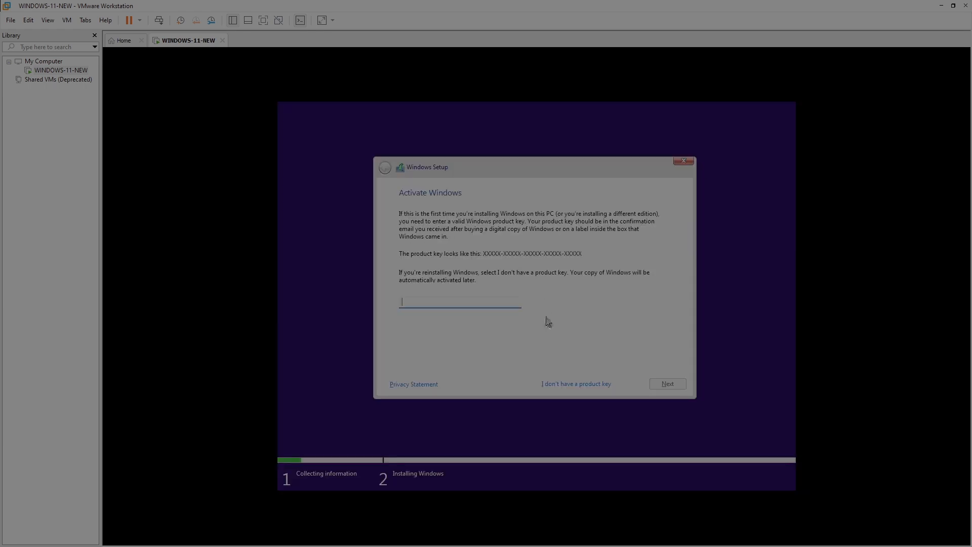
left_click(560, 384)
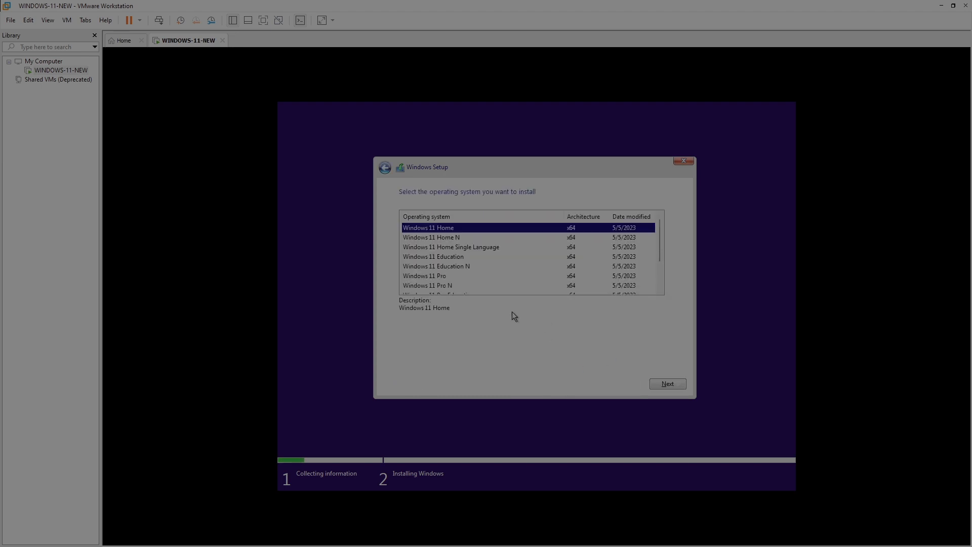
left_click(436, 275)
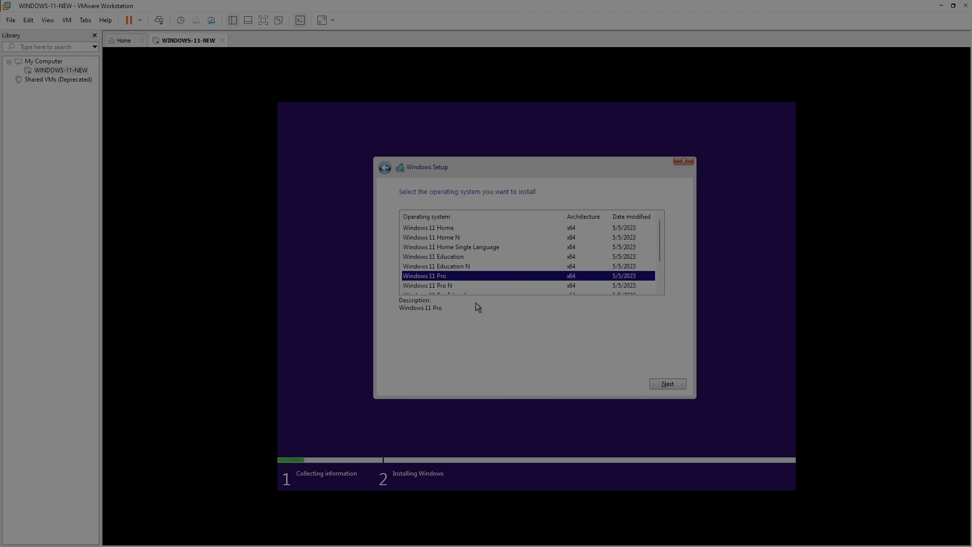
left_click(666, 383)
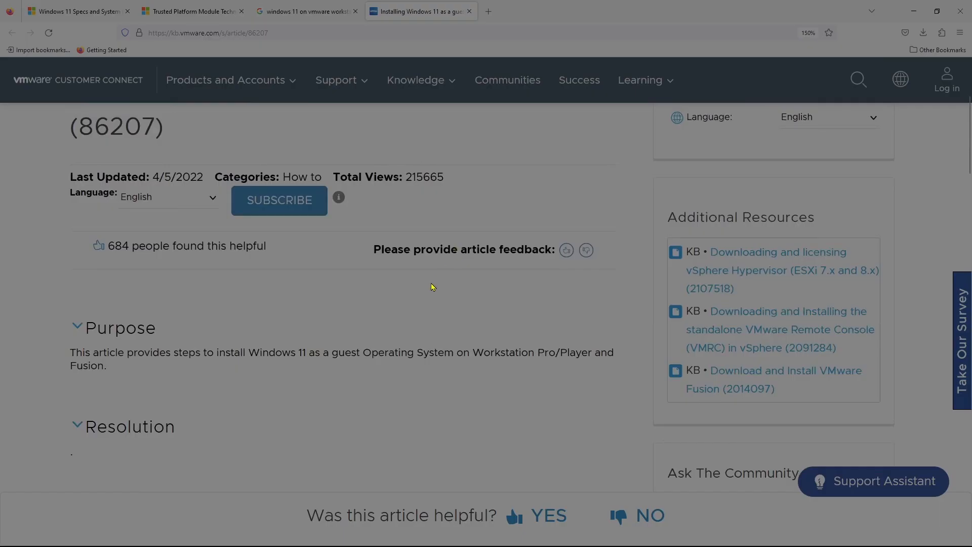
scroll(431, 287, "down", 8)
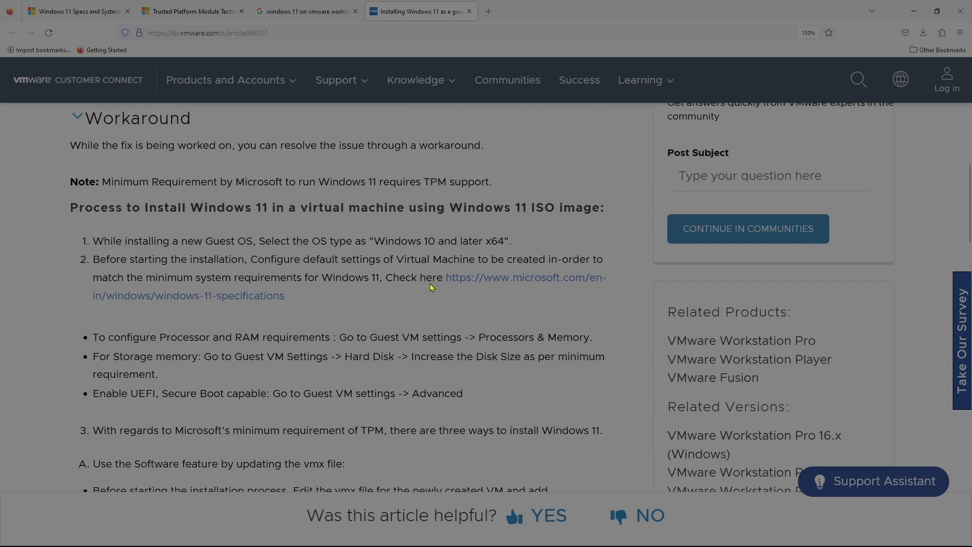
left_click_drag(49, 194, 637, 251)
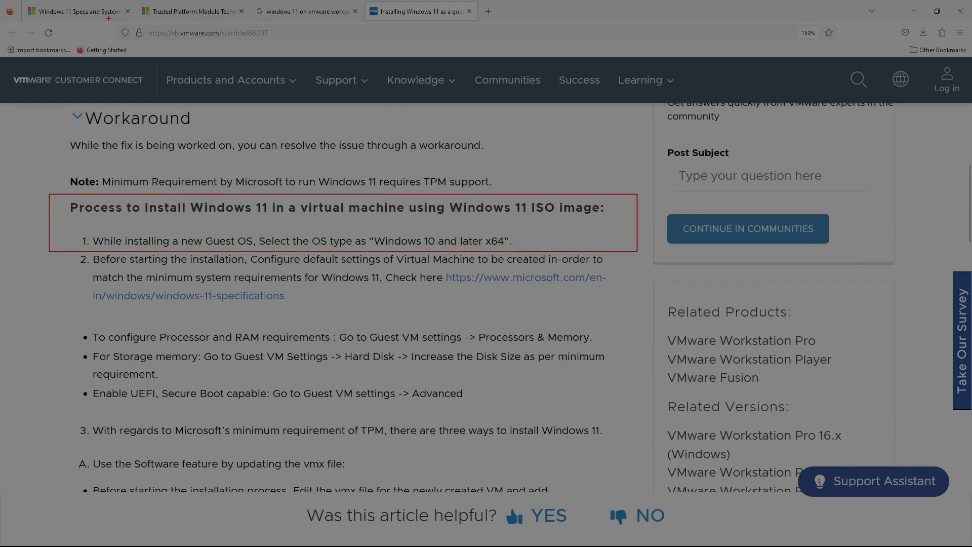
left_click_drag(109, 18, 292, 56)
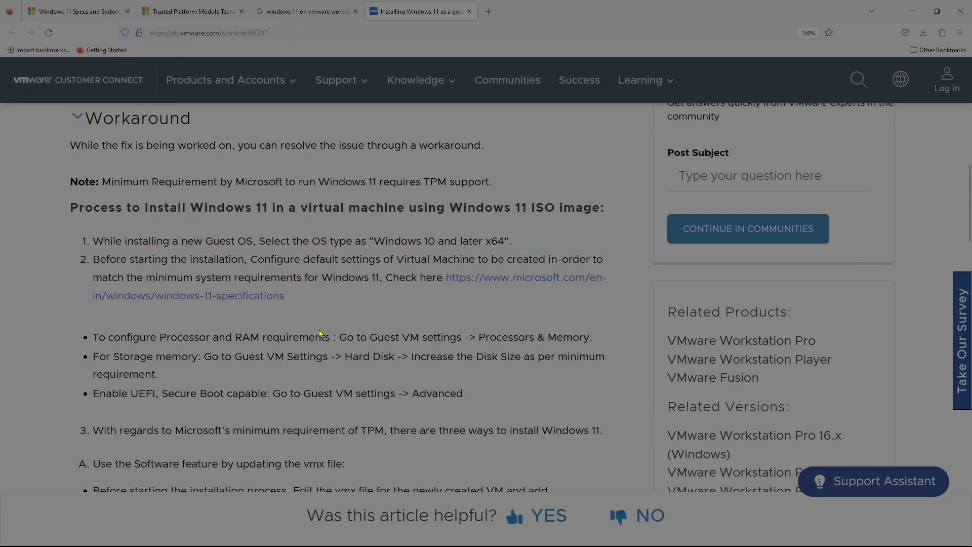
scroll(320, 329, "down", 3)
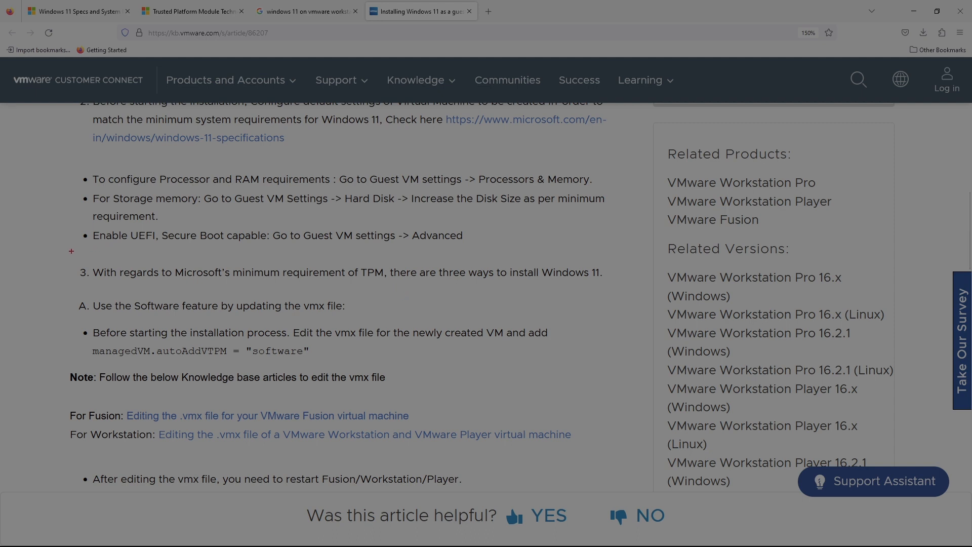
left_click_drag(71, 251, 609, 296)
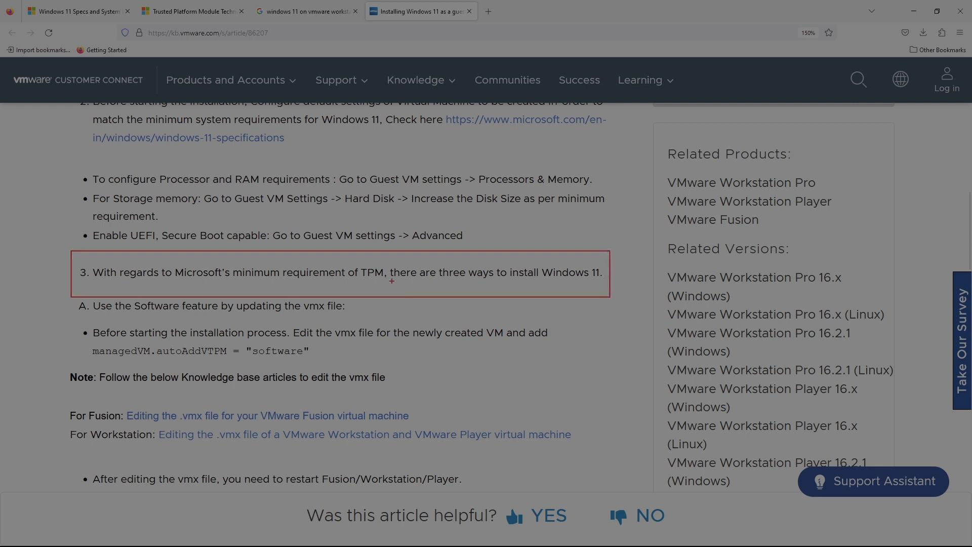
left_click_drag(347, 262, 391, 284)
key("Escape")
scroll(410, 315, "down", 6)
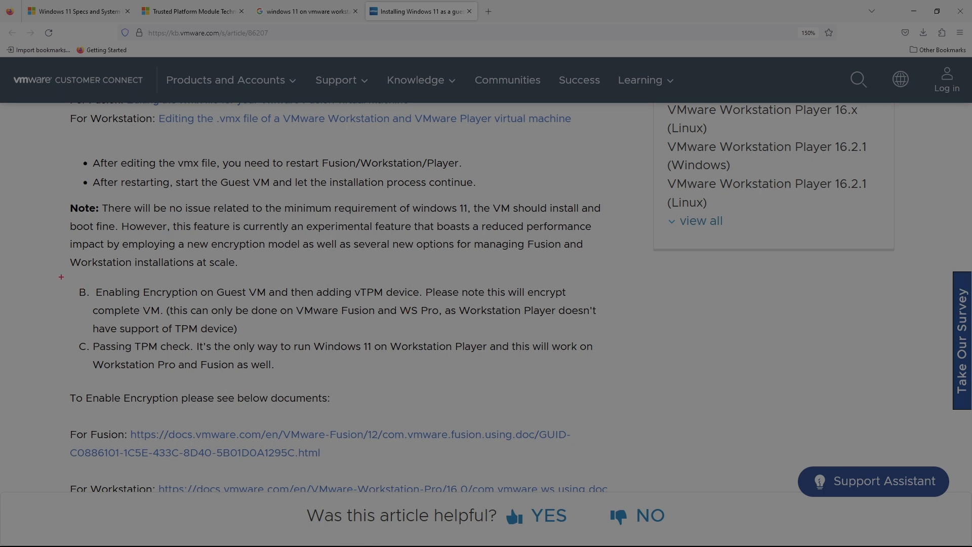
mouse_move(64, 279)
left_mouse_down()
mouse_move(412, 332)
mouse_move(602, 332)
mouse_move(614, 377)
left_mouse_up()
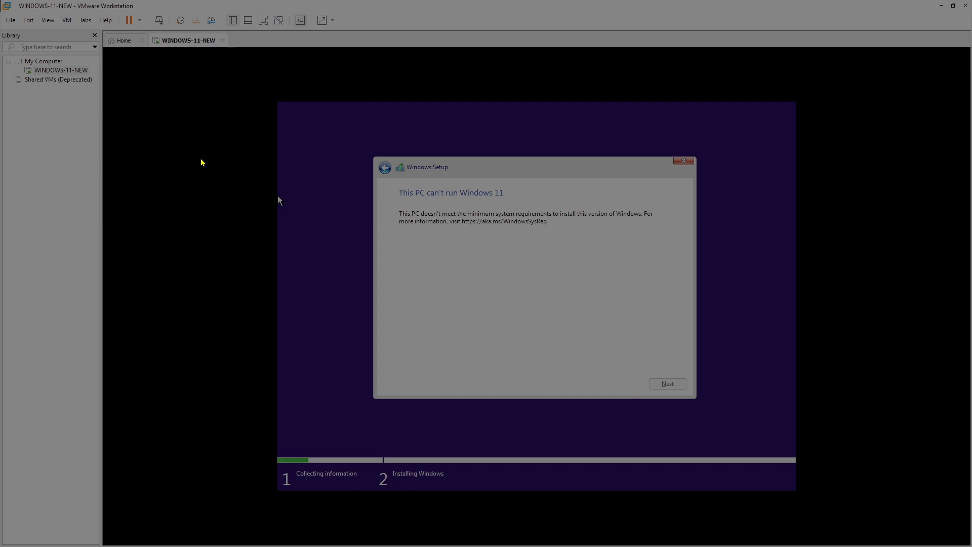
Shut down WINDOWS-11-NEW through Power > Shut Down Guest, then open its Virtual Machine Settings
right_click(59, 74)
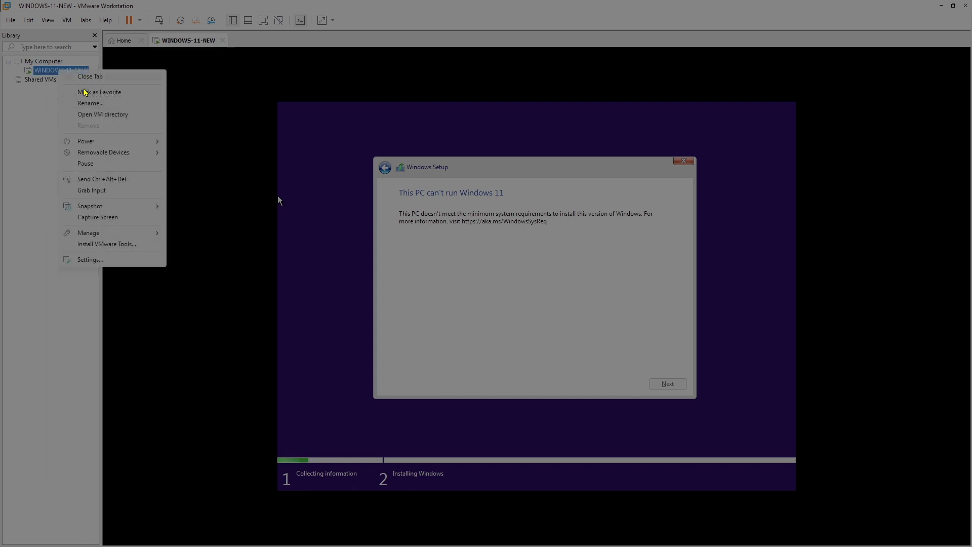
mouse_move(113, 144)
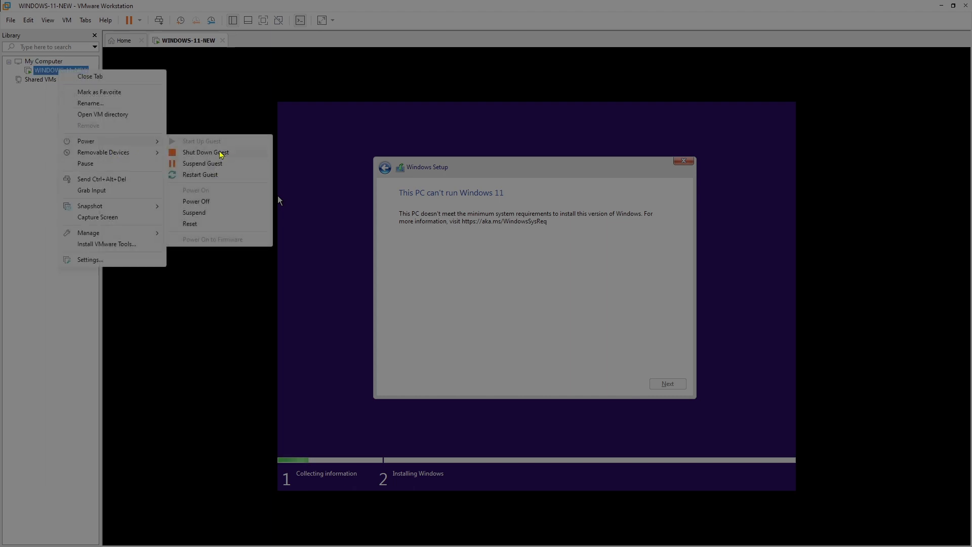
left_click(213, 202)
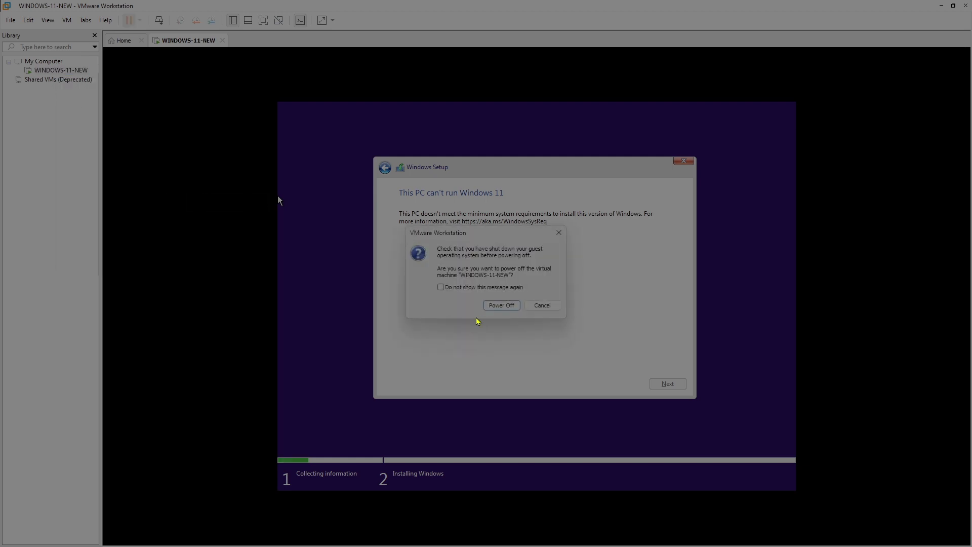
left_click(503, 305)
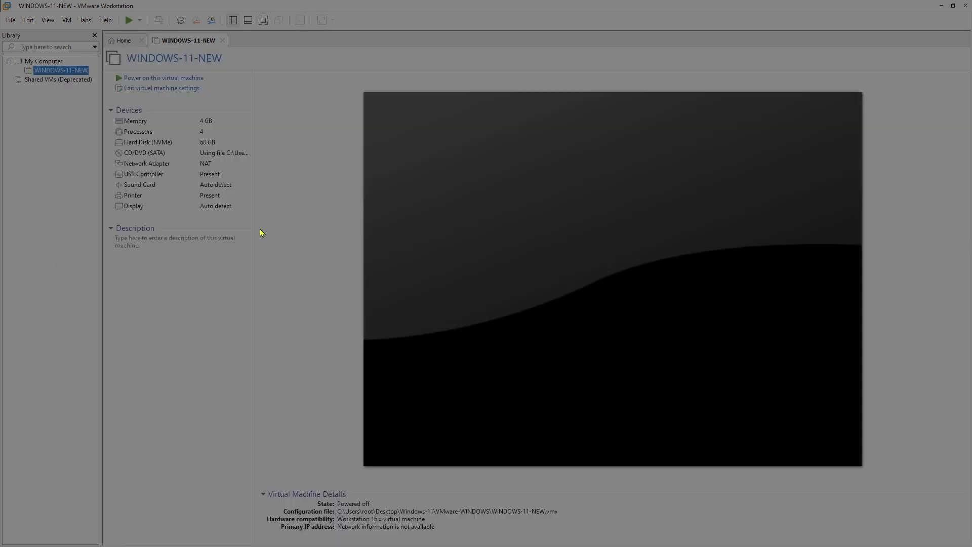
right_click(75, 71)
left_click(111, 260)
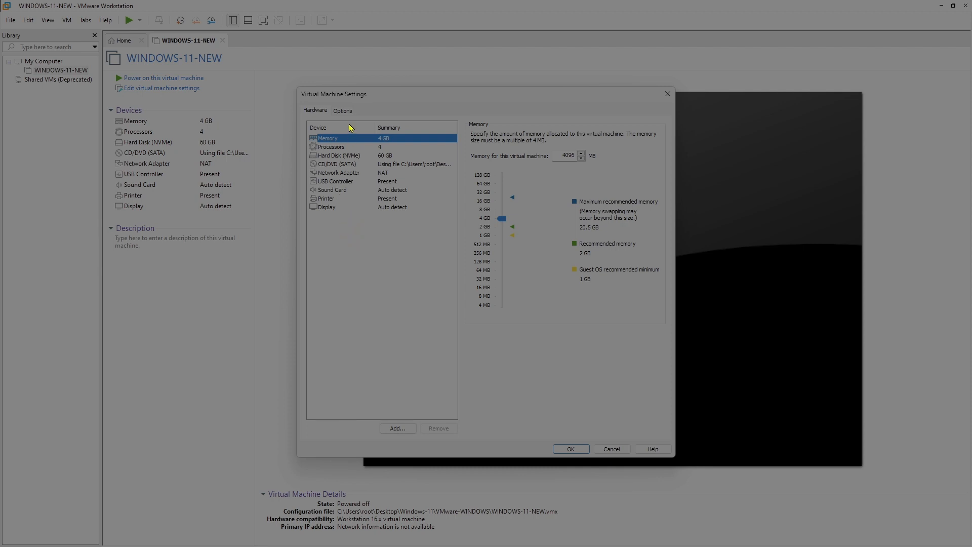
Add a Trusted Platform Module to the virtual machine's hardware
left_click(397, 428)
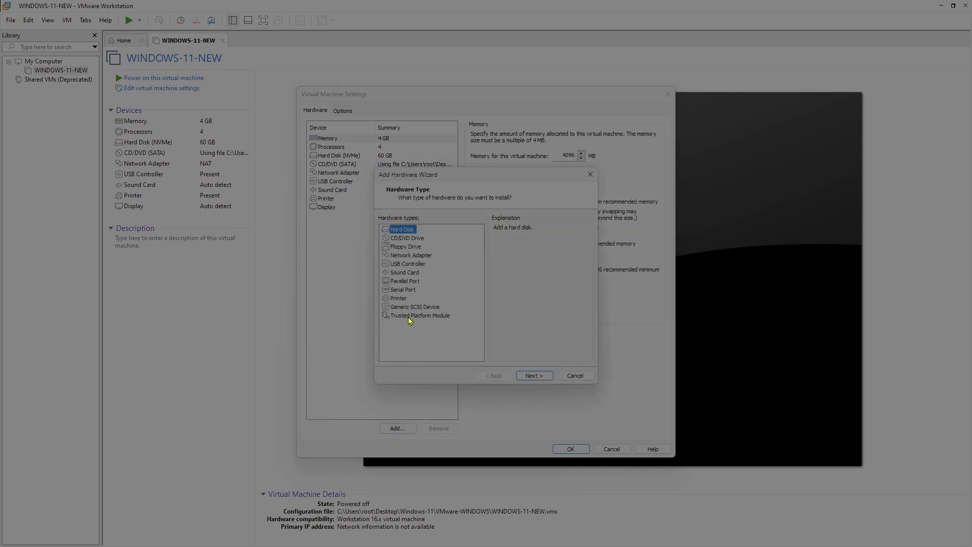
left_click(410, 315)
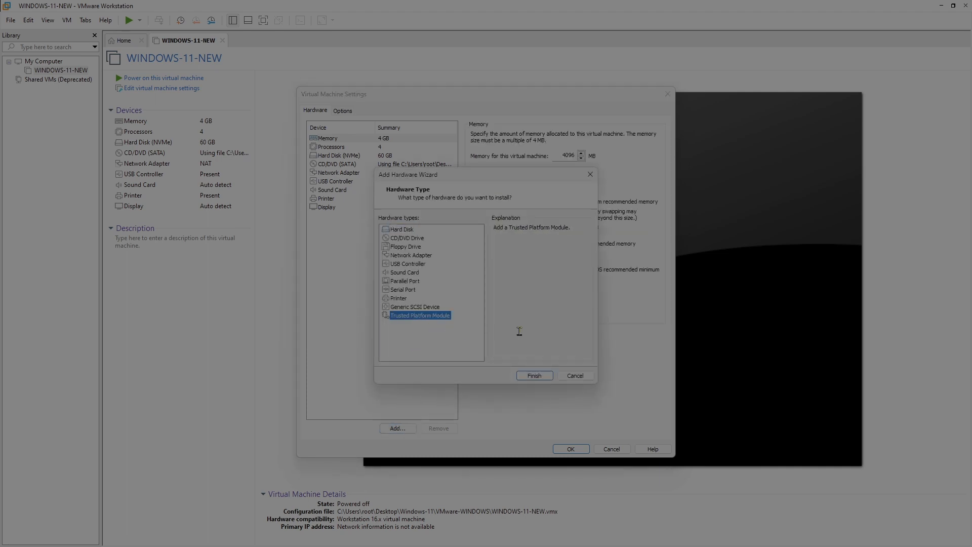
left_click(535, 375)
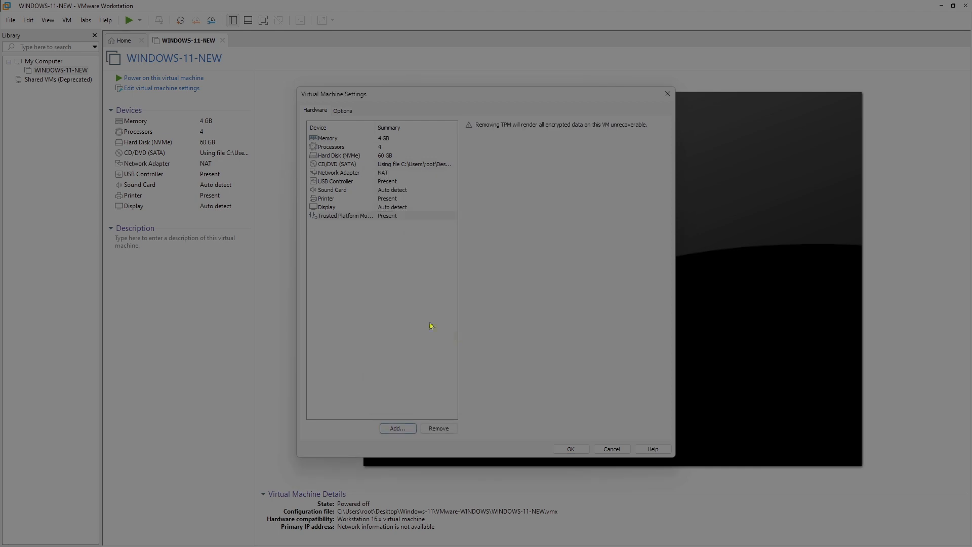
left_click(337, 218)
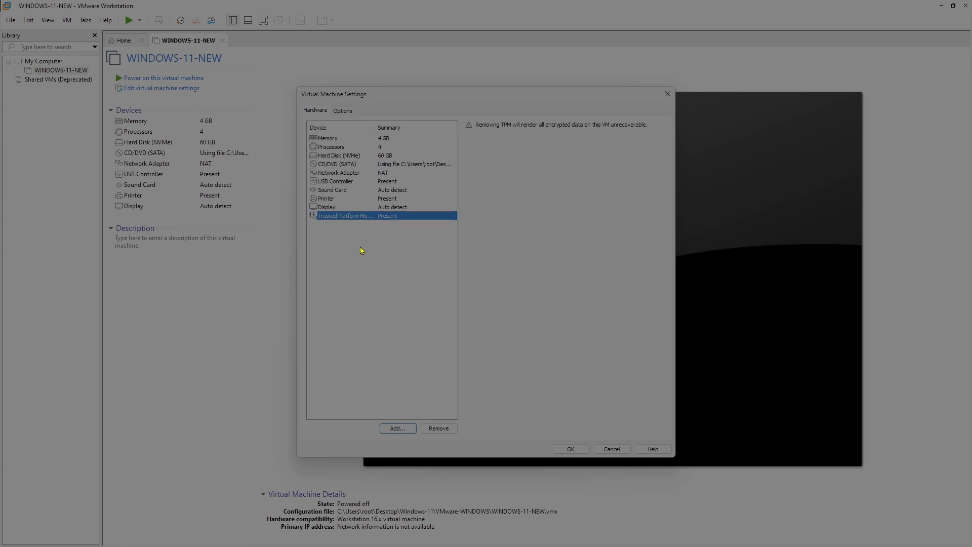
left_click_drag(305, 207, 465, 236)
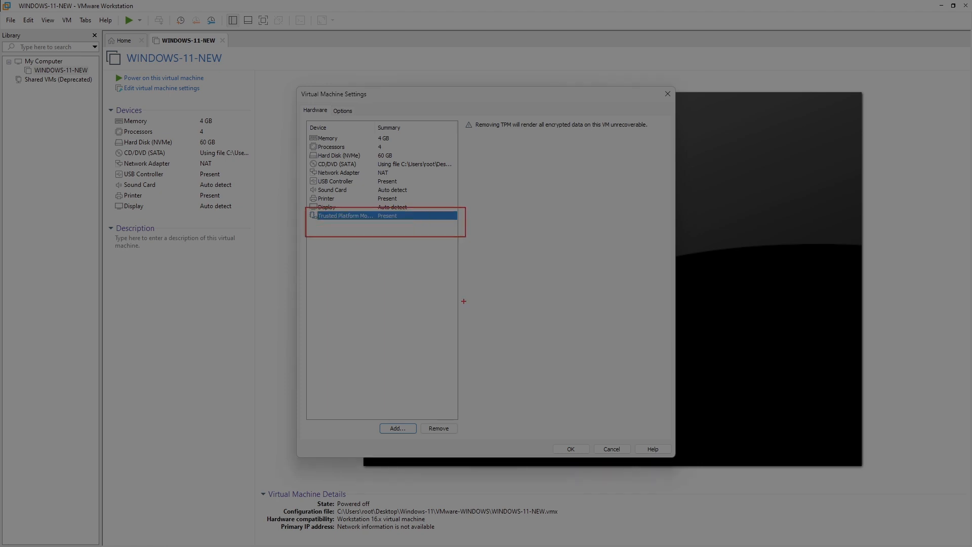
Review the Access Control and Advanced options, then save the settings with OK
left_click(342, 111)
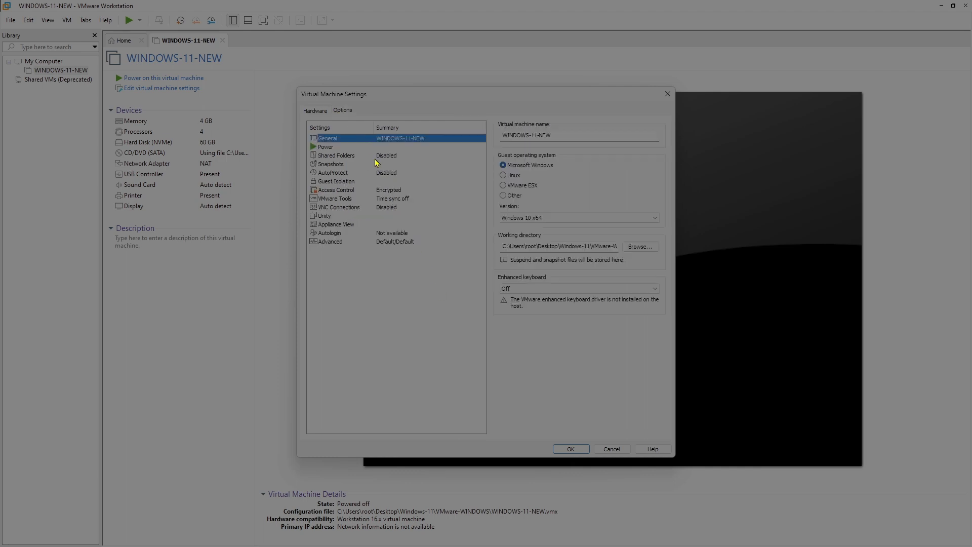
left_click(336, 191)
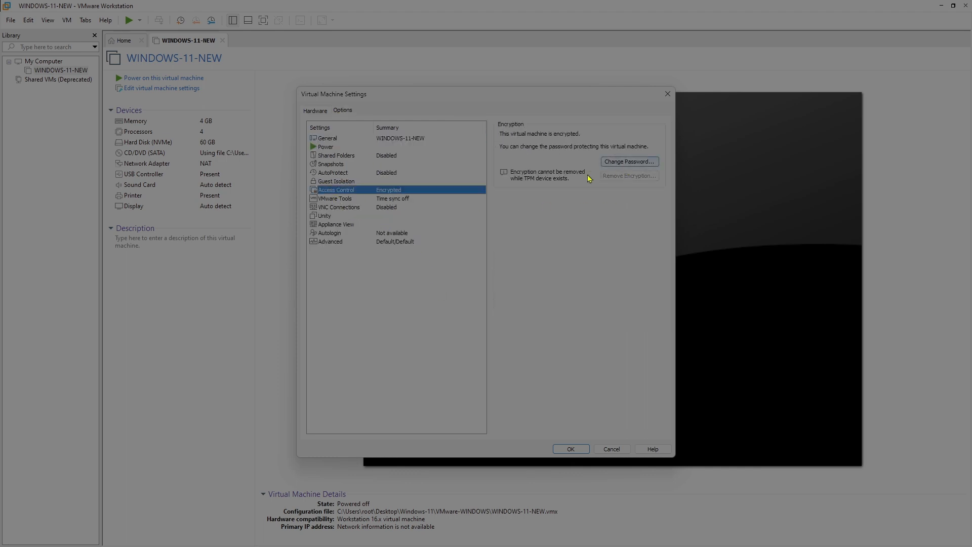
left_click(328, 242)
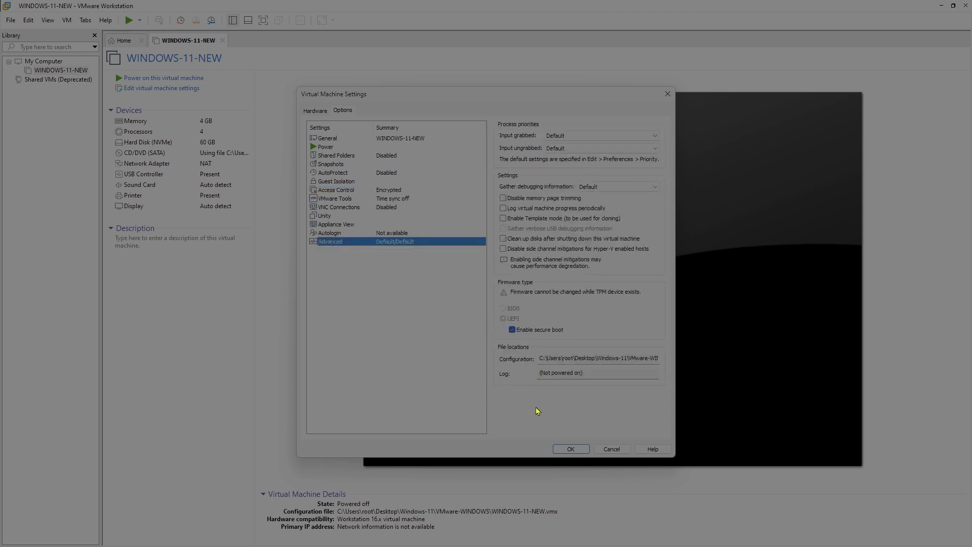
left_click(575, 450)
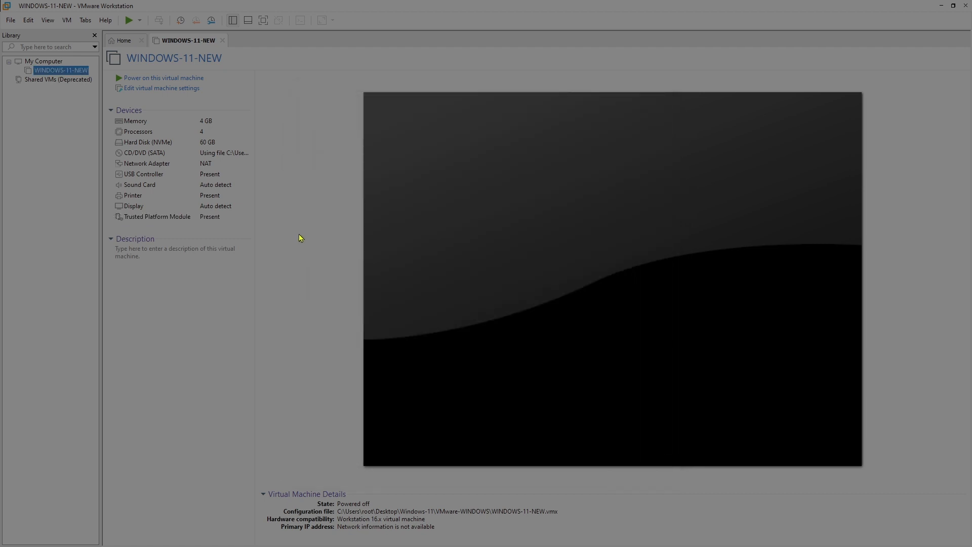
Power on the VM, boot from the Windows disc and begin the installation
left_click(195, 79)
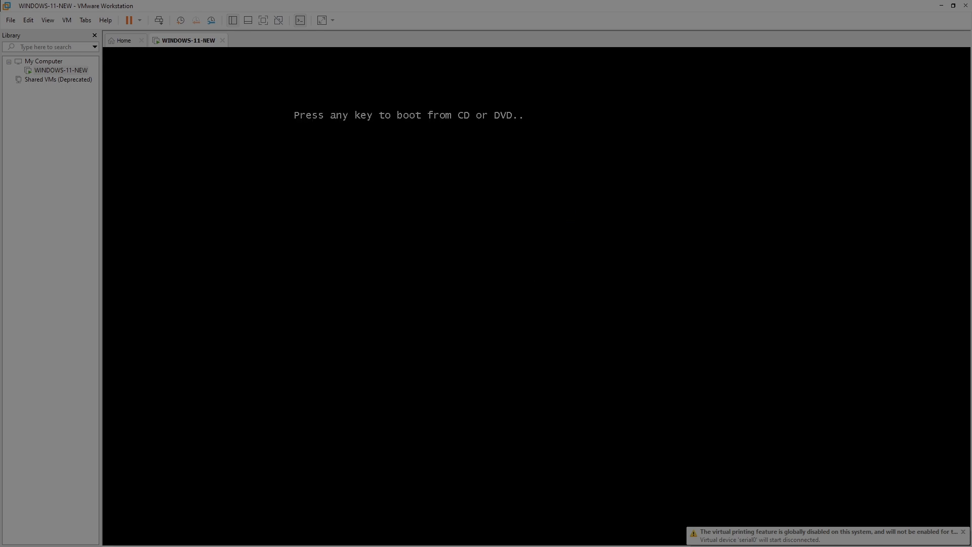
key("Return")
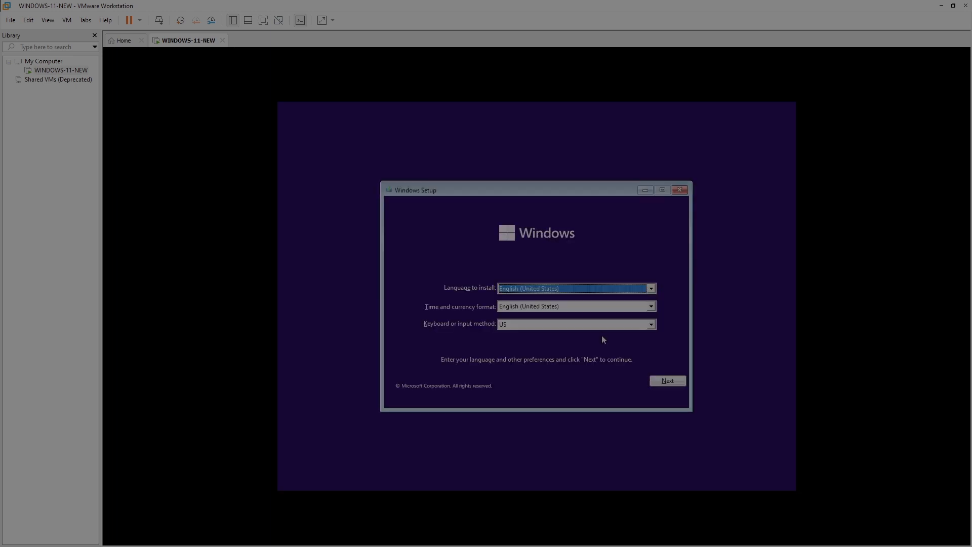
left_click(666, 383)
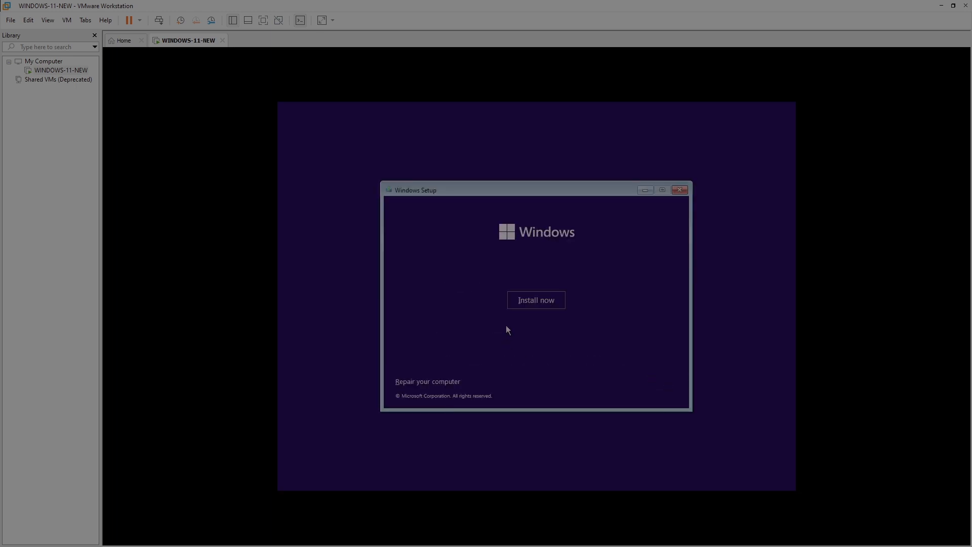
left_click(533, 301)
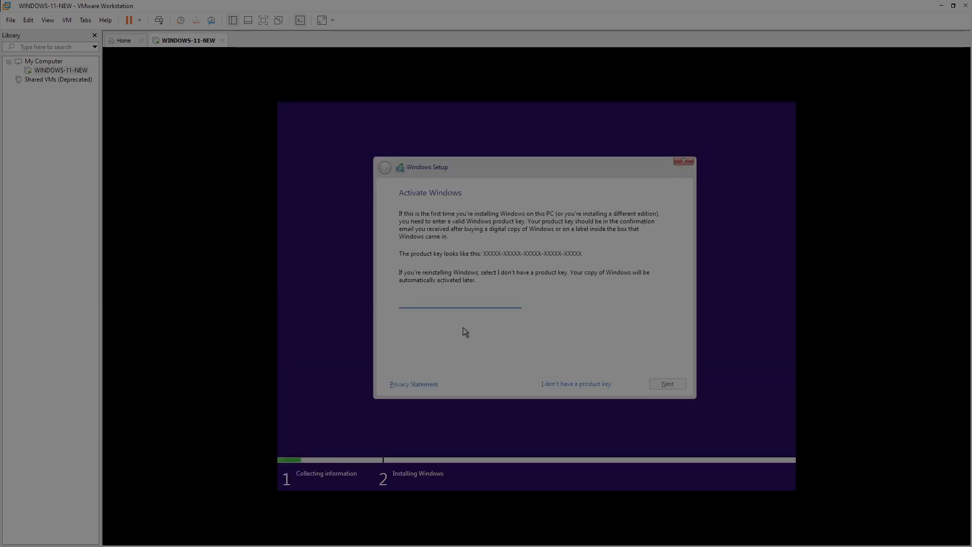
Continue without a product key and select the Windows 11 Pro edition
left_click(569, 383)
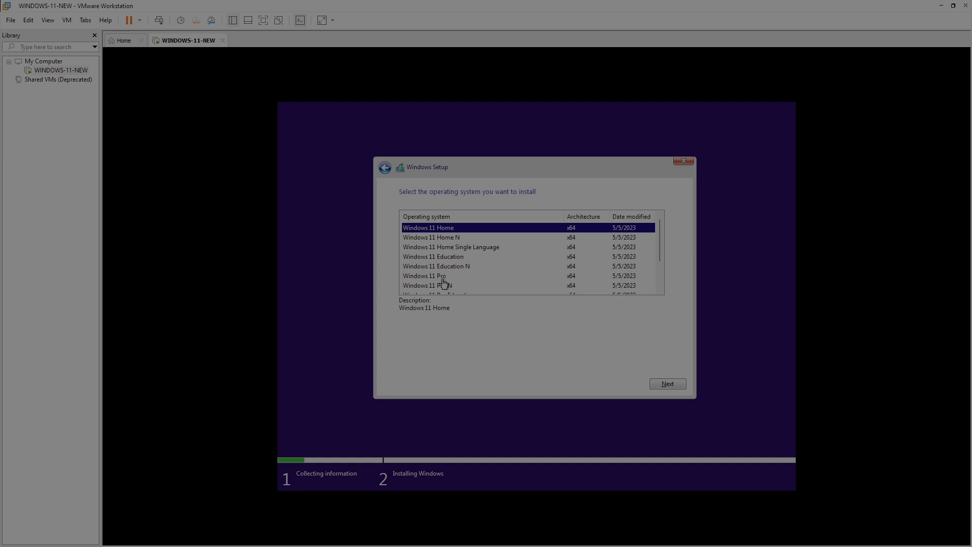
left_click(443, 277)
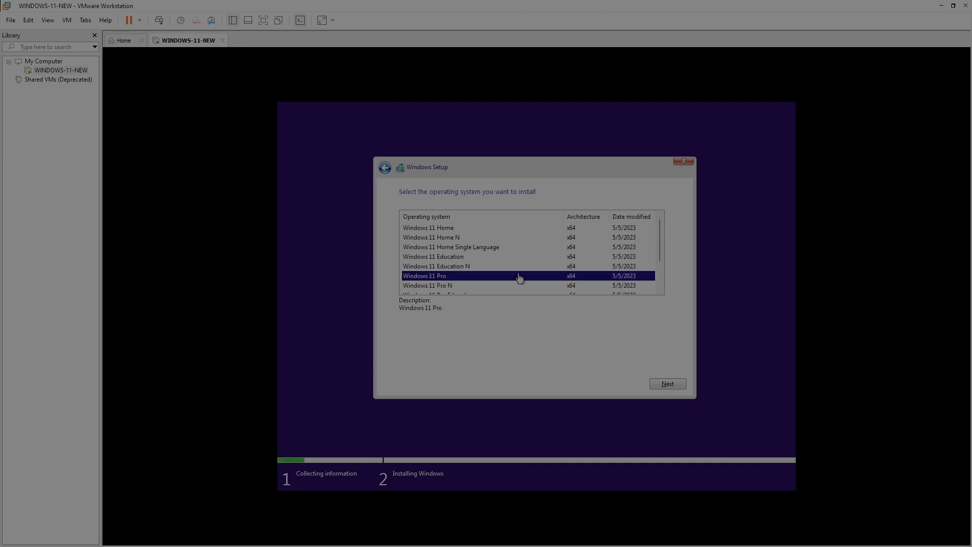
left_click(670, 383)
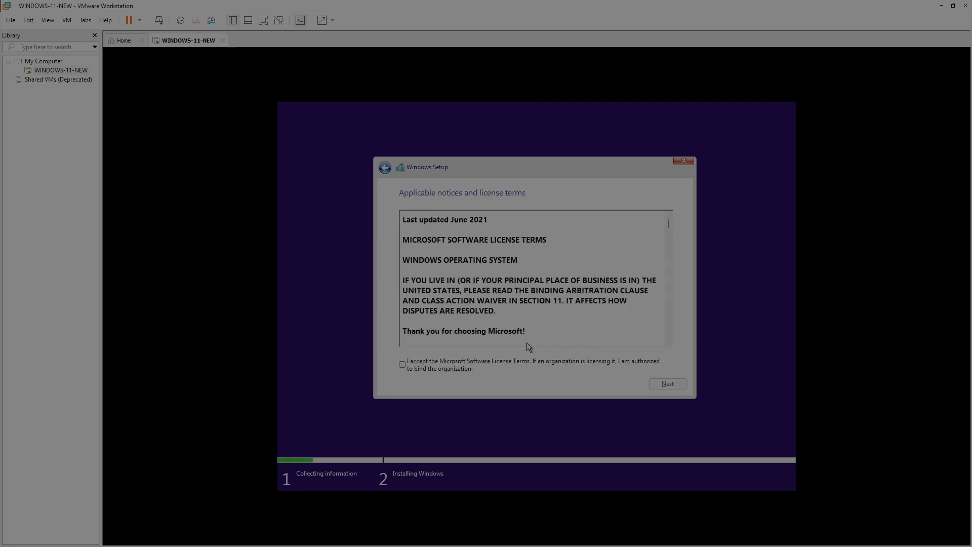
Accept the Microsoft Software License Terms after scrolling through them, and continue
left_click(402, 364)
scroll(561, 298, "down", 15)
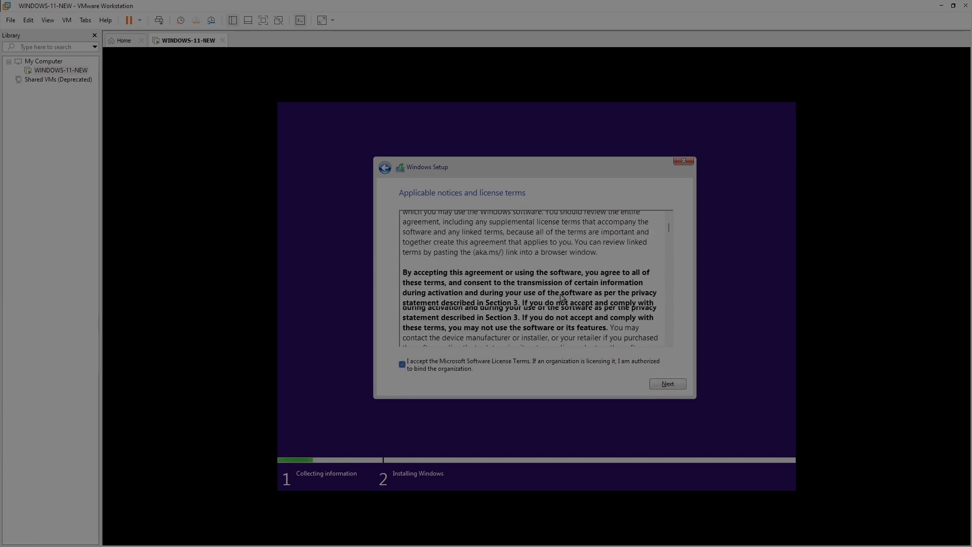
scroll(562, 299, "down", 15)
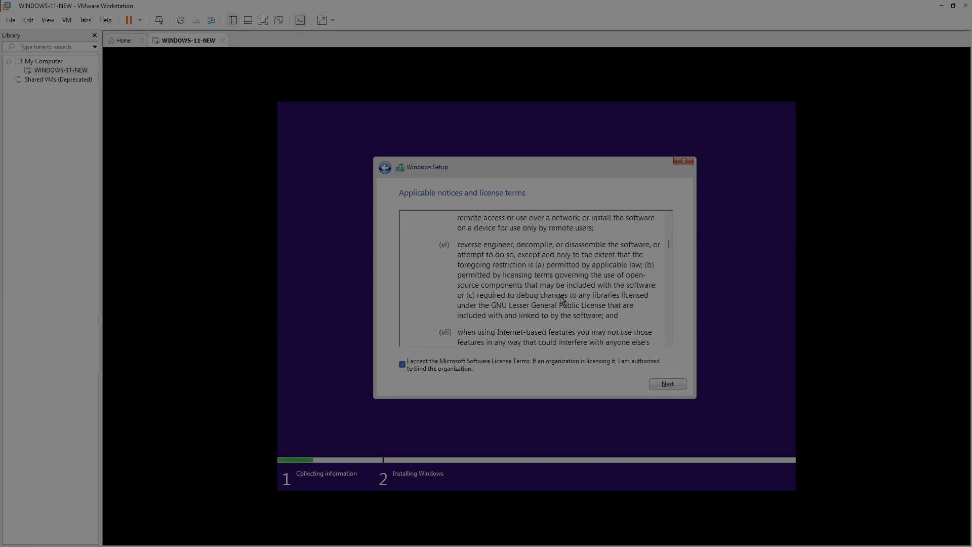
scroll(561, 299, "down", 15)
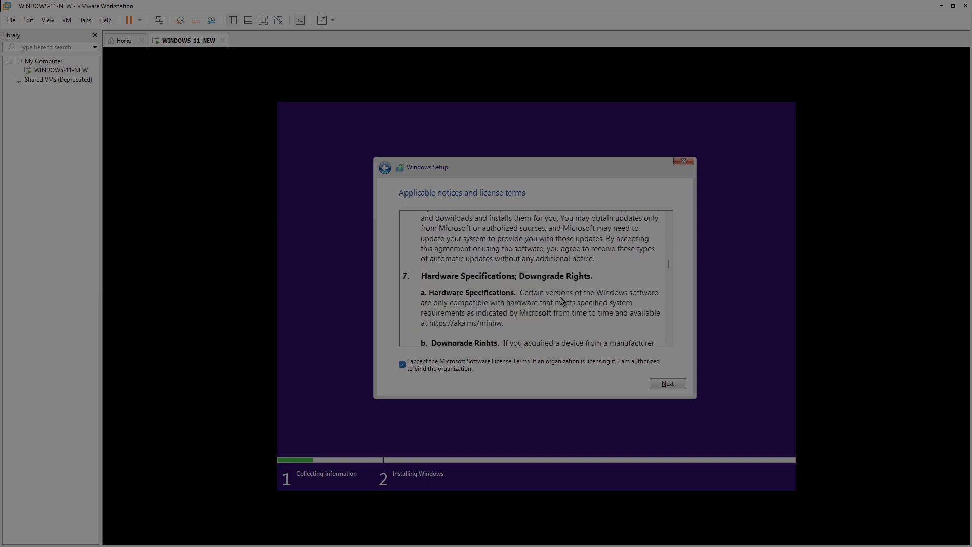
scroll(561, 300, "down", 15)
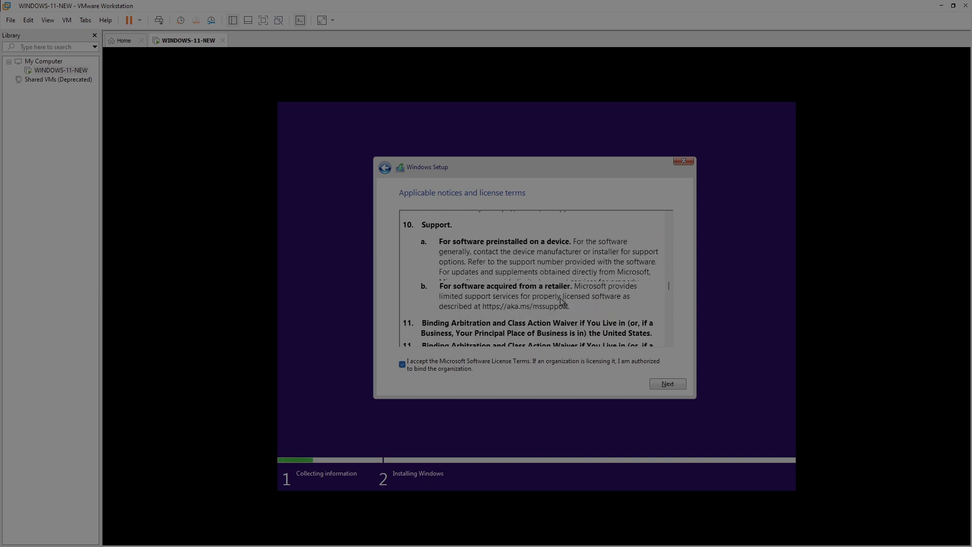
scroll(561, 300, "down", 15)
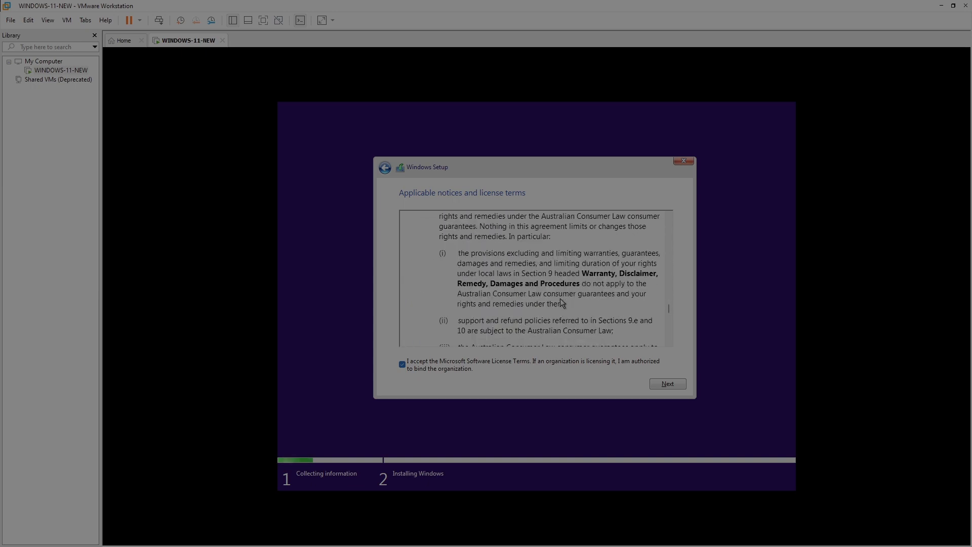
scroll(560, 302, "down", 12)
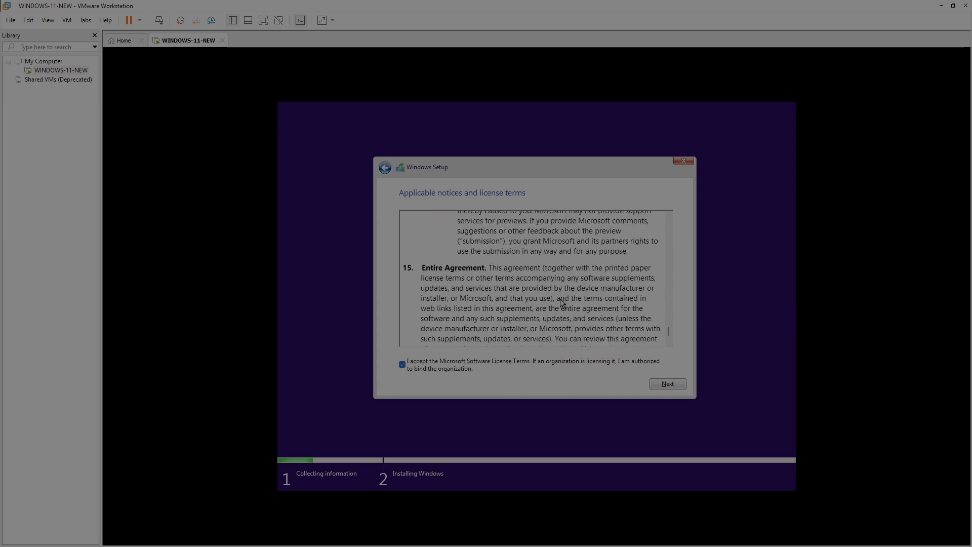
left_click(673, 386)
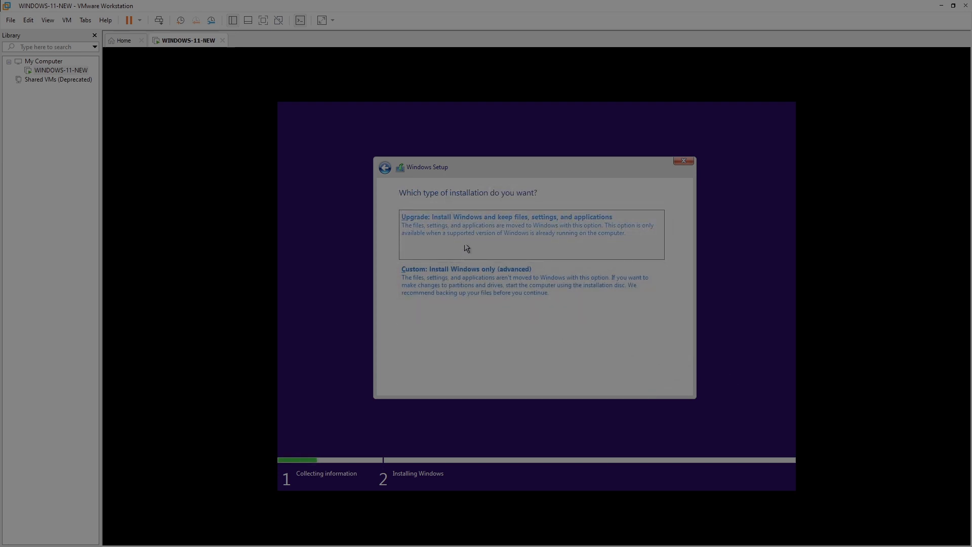
Choose Custom install and install Windows onto Drive 0's 60 GB unallocated space
left_click(470, 279)
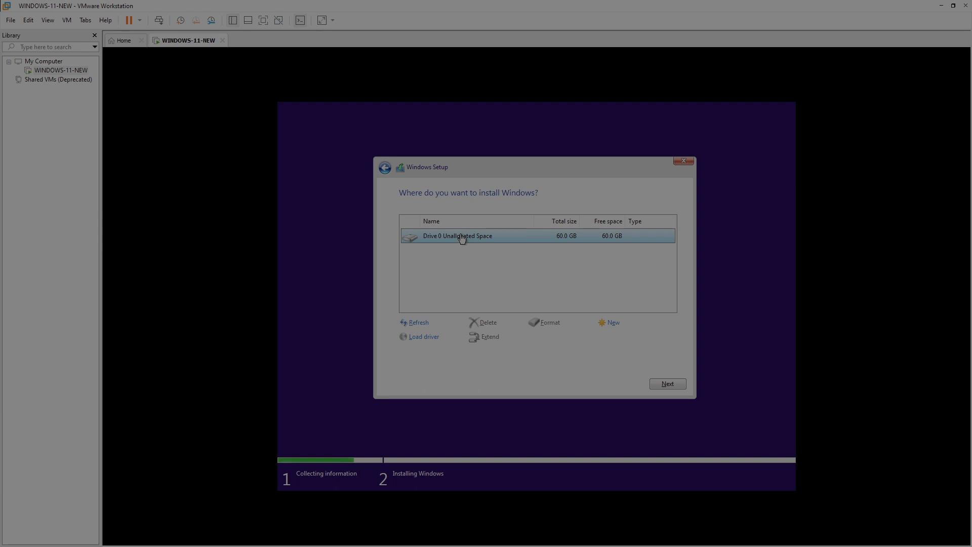
left_click(669, 383)
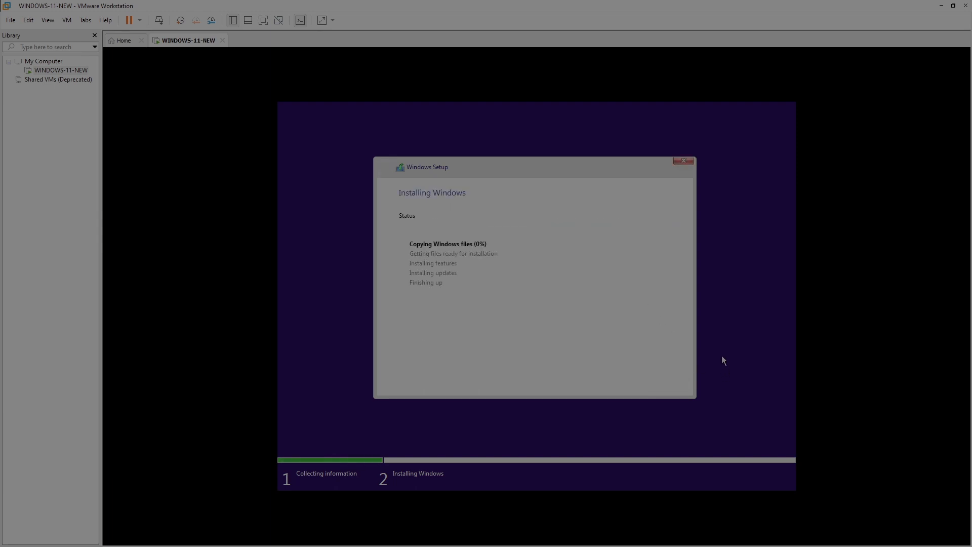